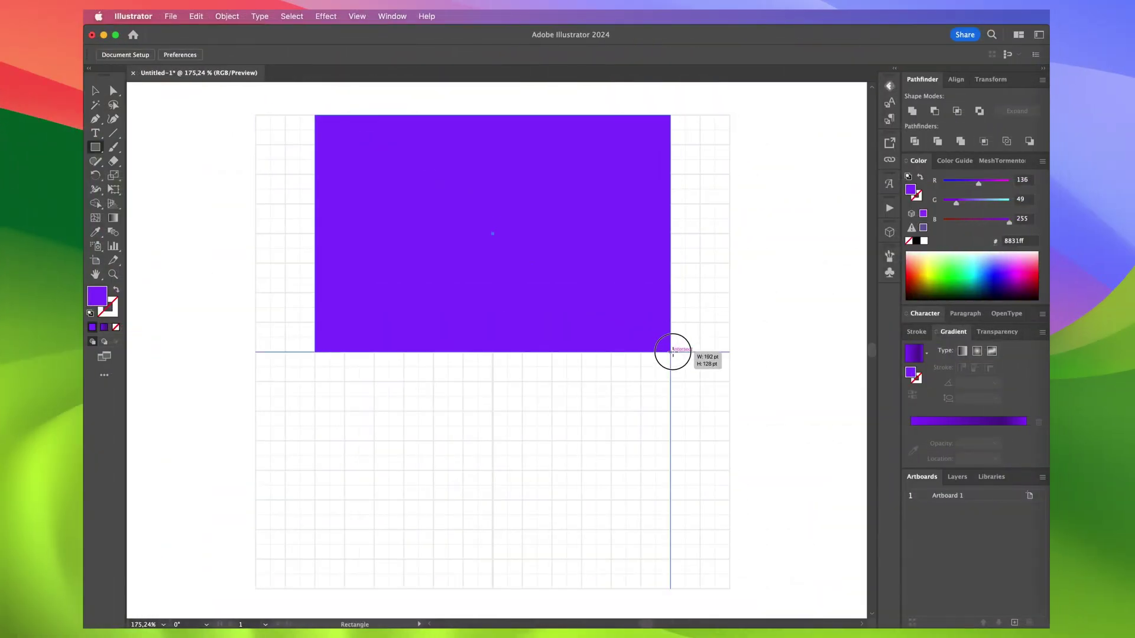
- Draw a 192 by 128 pt purple rectangle on the grid and place an 8 pt circle beneath its lower-left corner
left_click_drag(672, 351, 671, 352)
key("l")
left_click(315, 411)
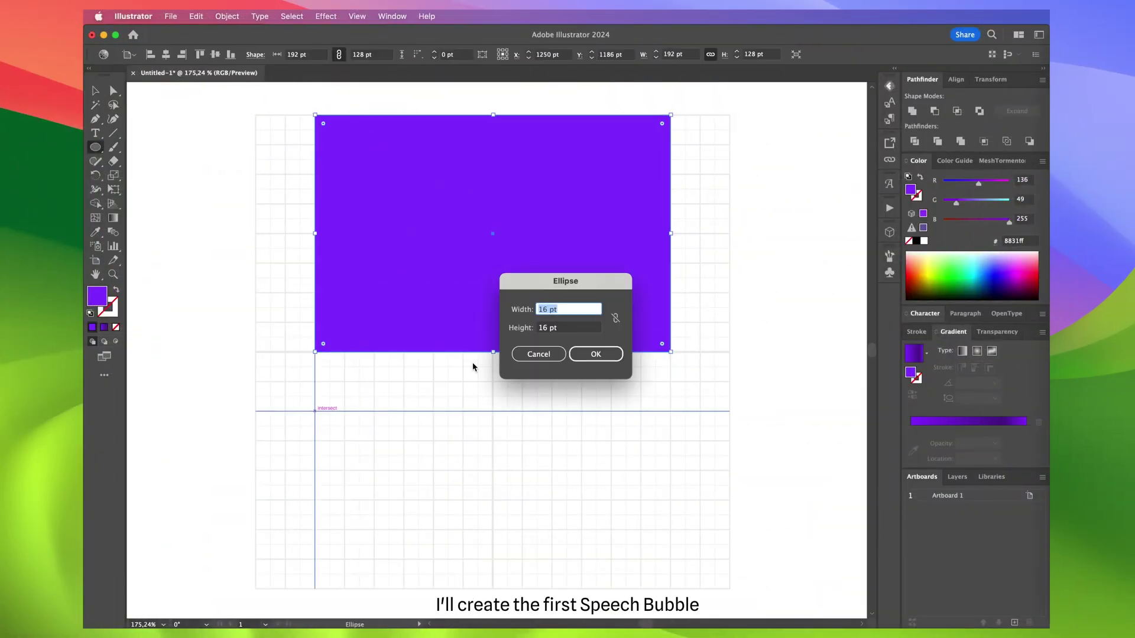
type("8")
key("Tab")
type("8")
key("Return")
key("v")
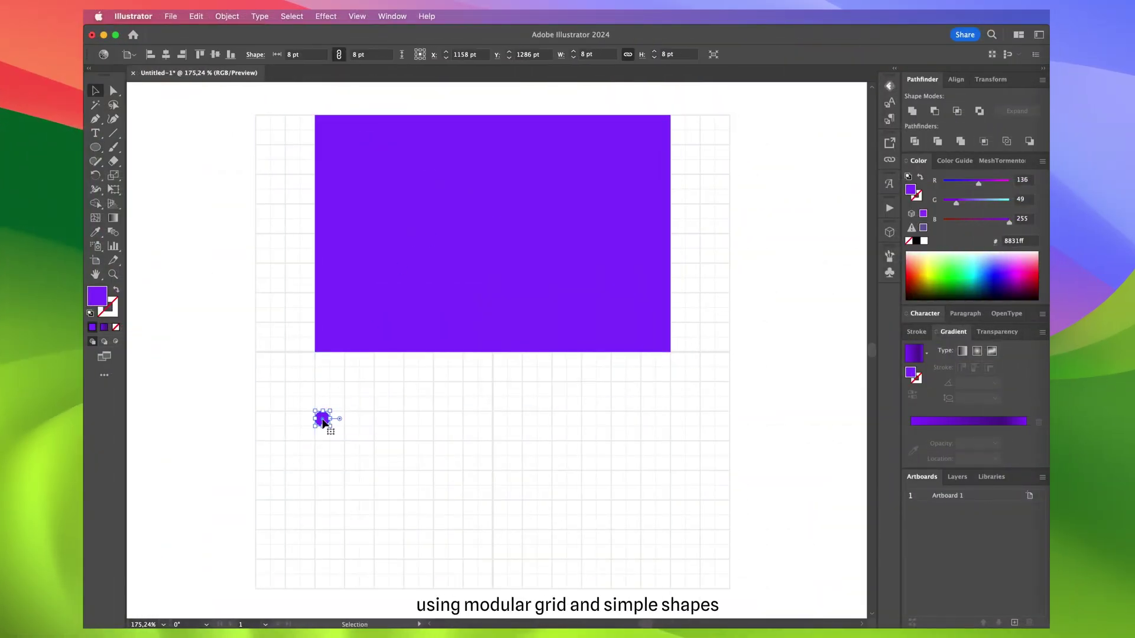
left_click_drag(324, 421, 324, 407)
- Draw a pointed tail with the Pen tool, running from the rectangle's lower-left corner around the small circle and back to the bottom edge
key("p")
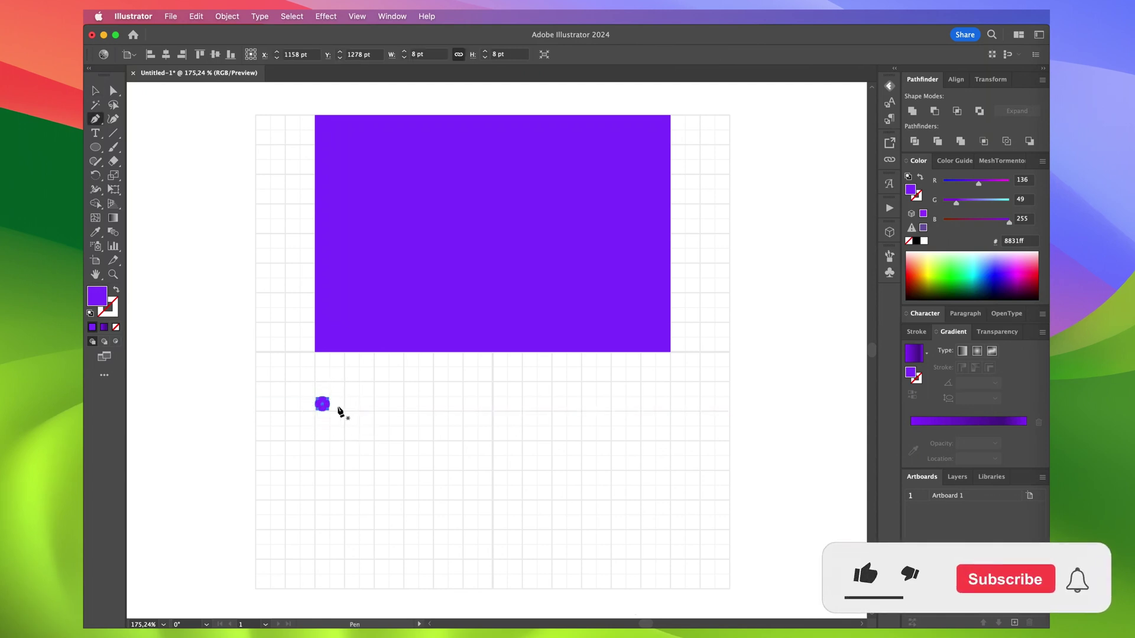
left_click(315, 352)
left_click(314, 404)
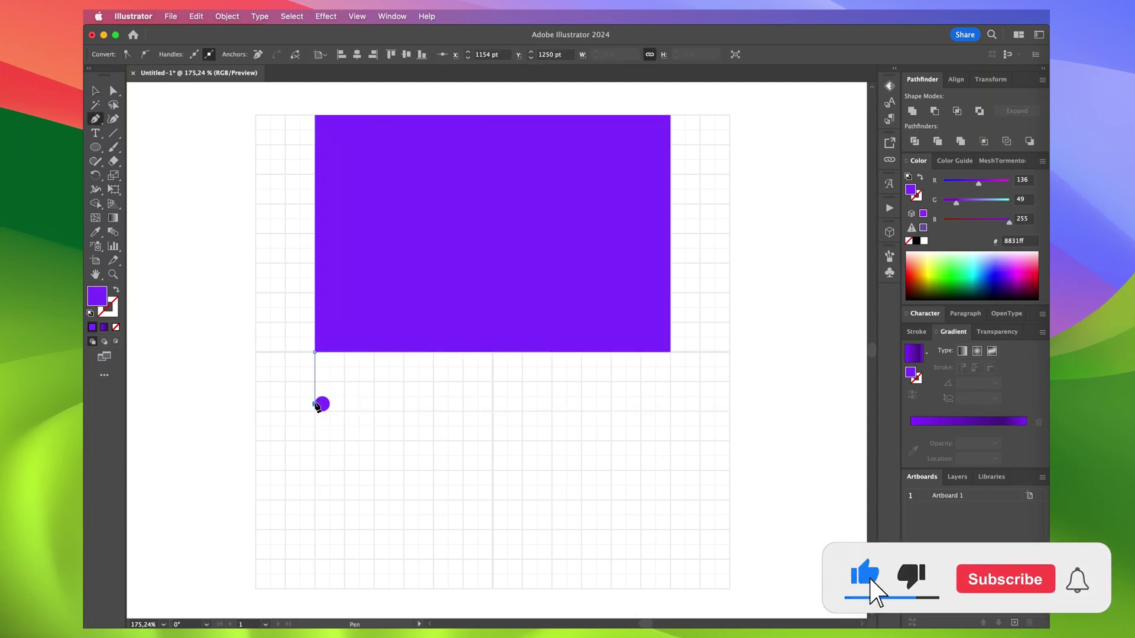
left_click(328, 408)
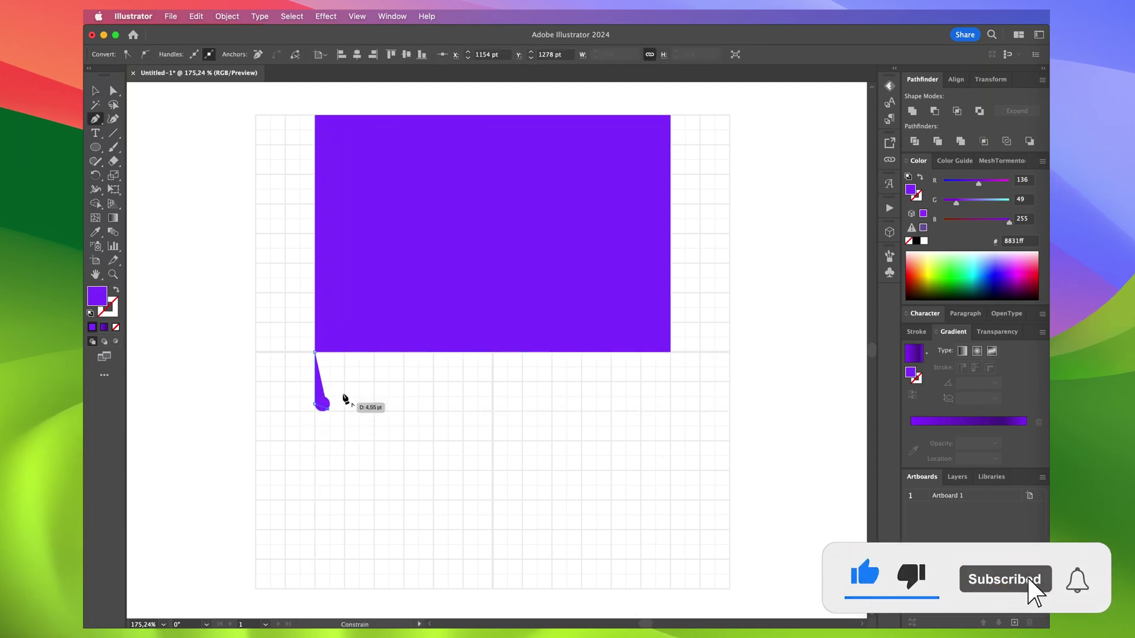
left_click(390, 349)
left_click(314, 352)
- Unite the small circle, the tail and the rectangle into a single speech bubble shape
key("super")
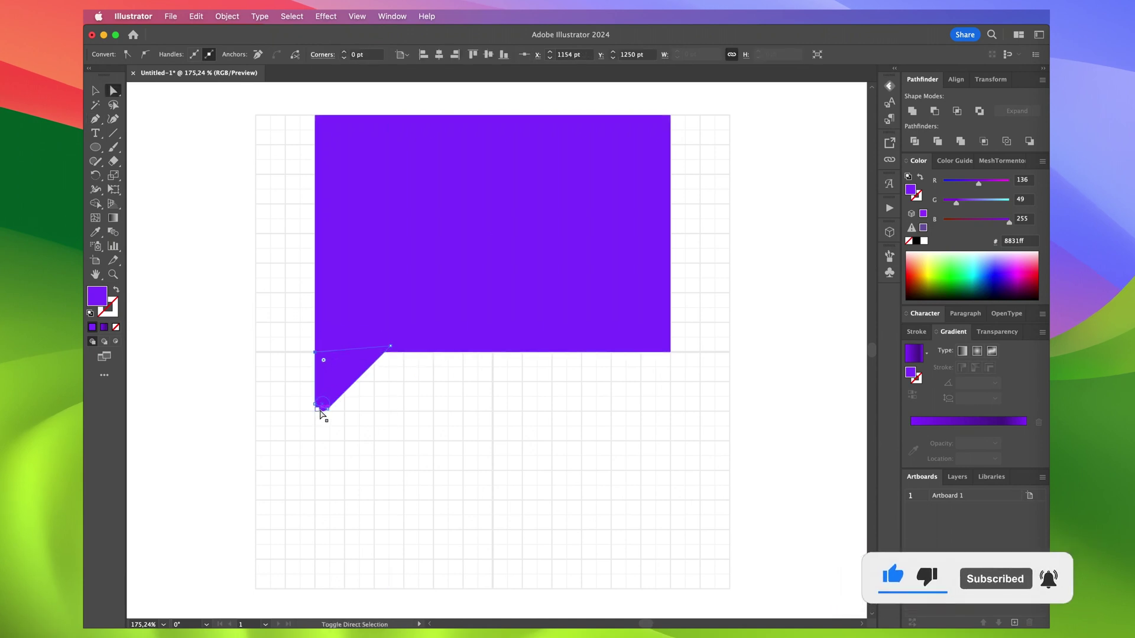
key("v")
left_click(185, 390)
left_click(321, 412)
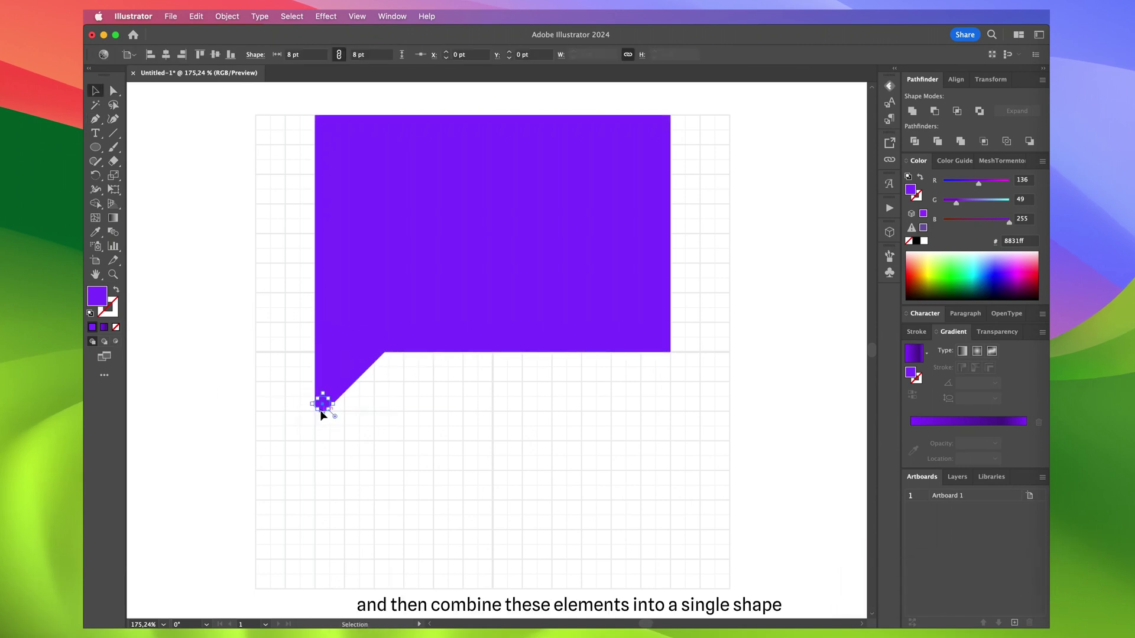
left_click(340, 384, "shift")
left_click(358, 316, "shift")
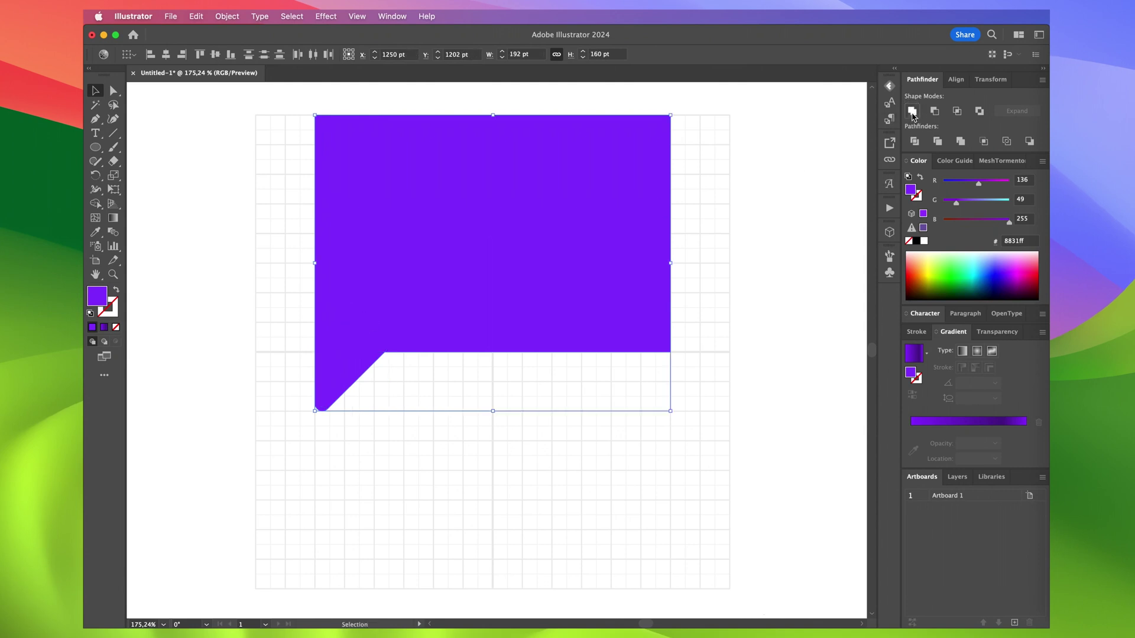
left_click(912, 111)
- Round the bubble's two upper corners, lower-right corner and the inner corner at the tail to 24 pt
key("a")
left_click(383, 354)
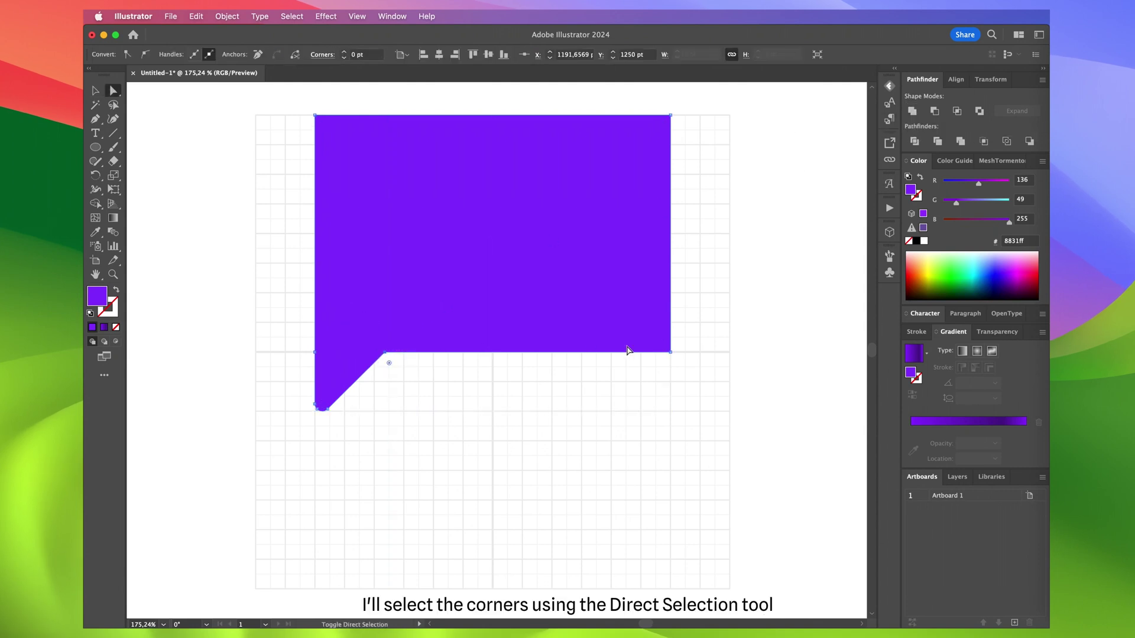
left_click(670, 115, "shift")
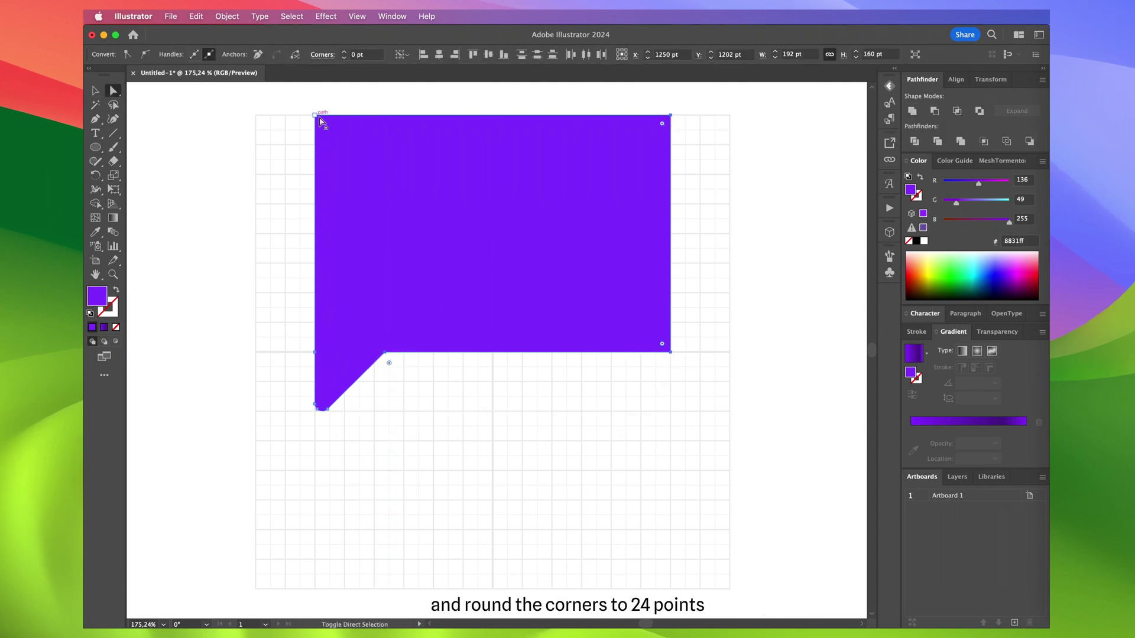
left_click(353, 54)
type("24")
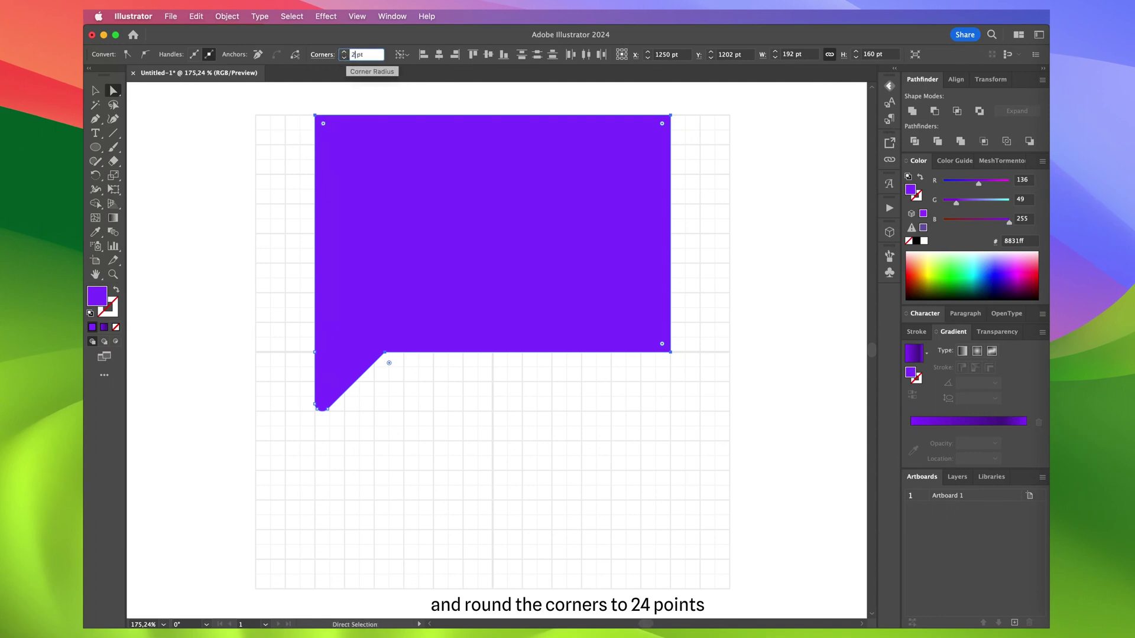
key("Return")
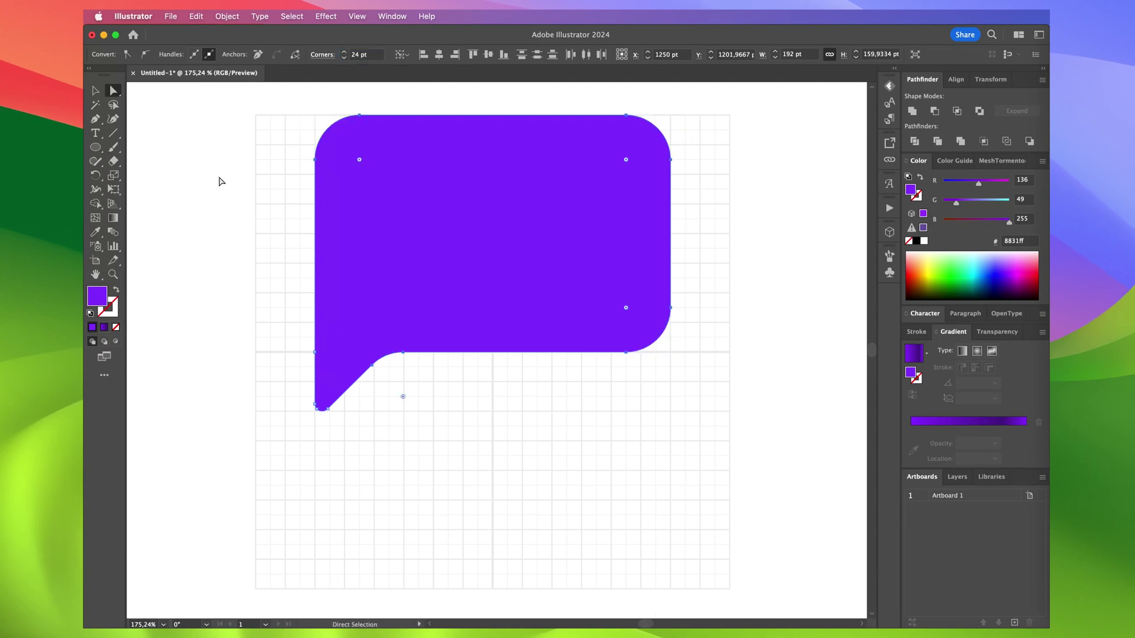
- Send the rounded speech bubble to the back, behind the grid lines
key("v")
left_click(205, 182)
left_click(365, 157)
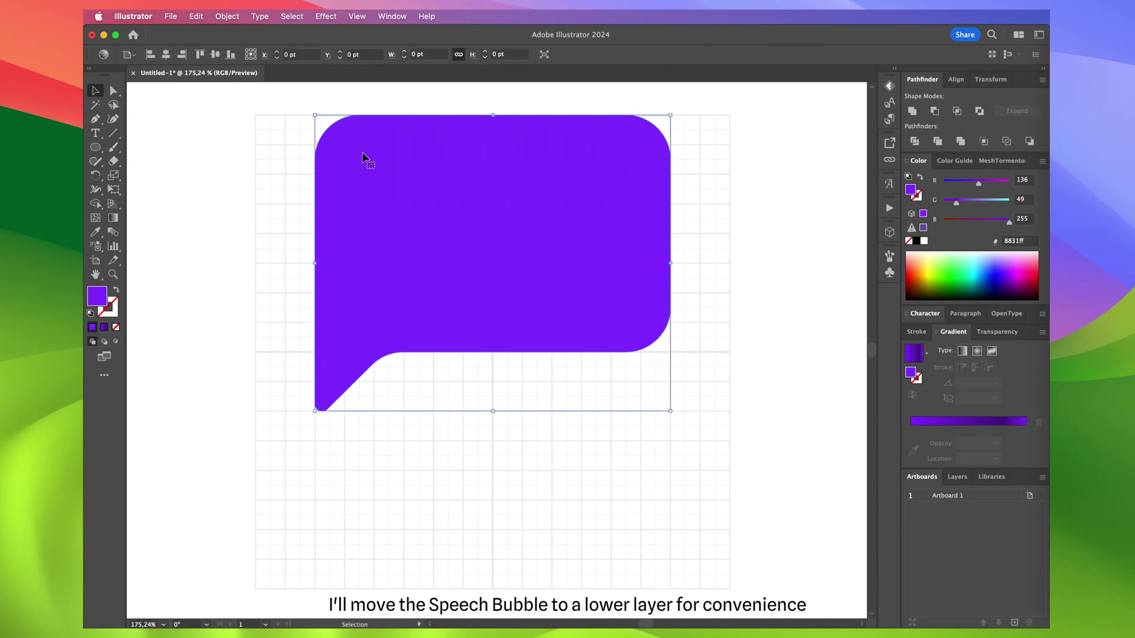
key("super+shift+bracketleft")
left_click(363, 157)
key("super+2")
- Draw a white-filled 24 pt circle starting from the centre point of the speech bubble's body
key("l")
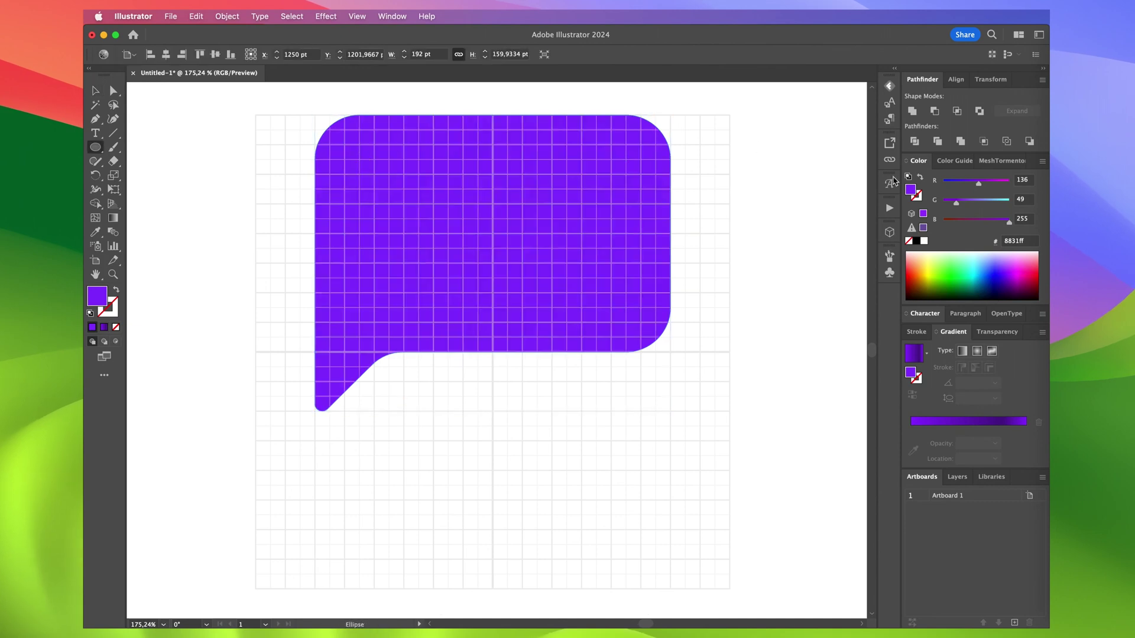
left_click(925, 242)
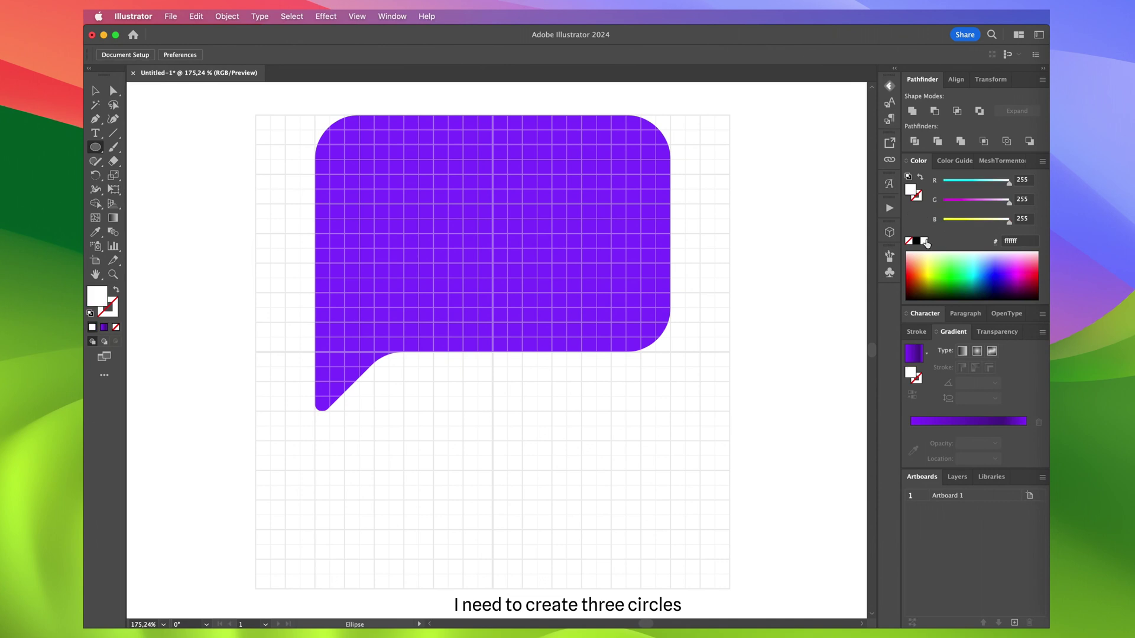
left_click(492, 234)
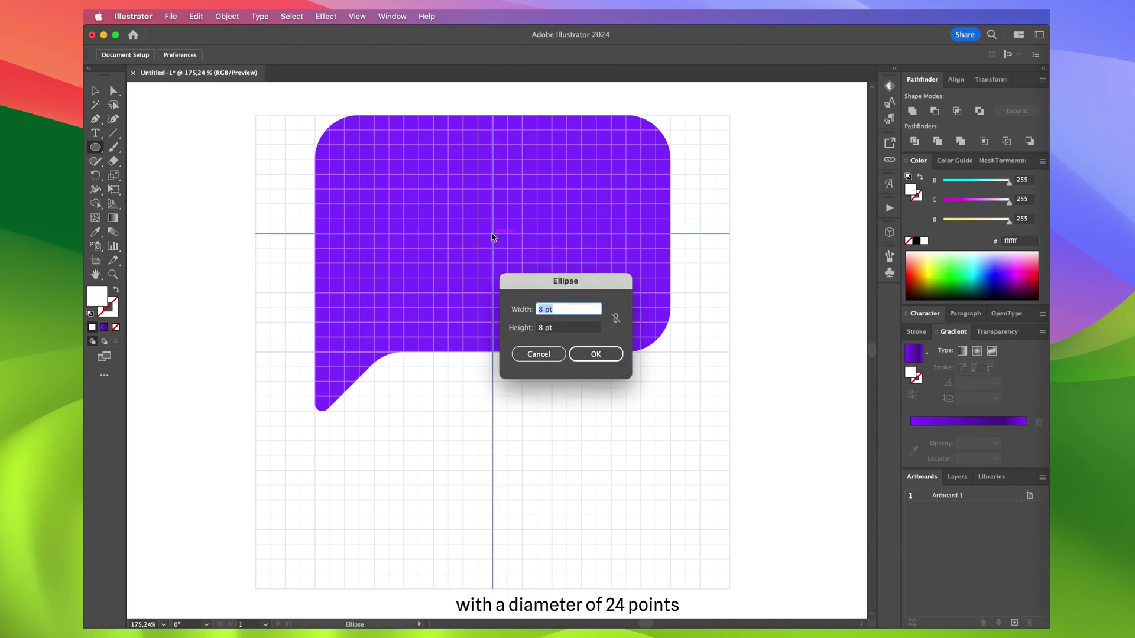
left_click(542, 329)
type("24")
left_click(596, 353)
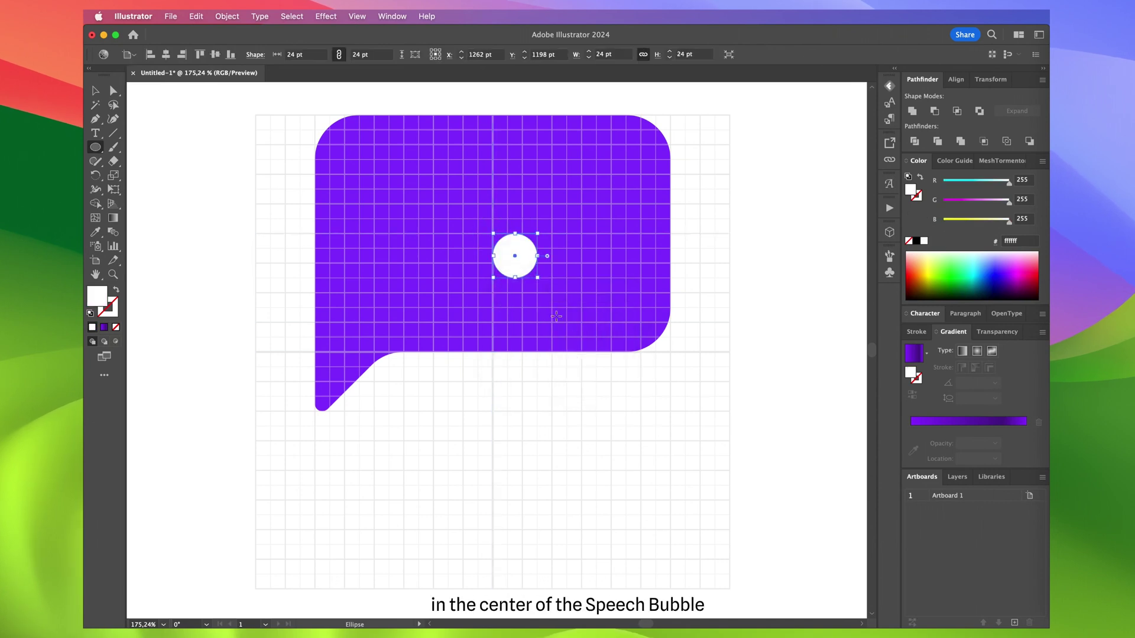
- Arrange the circle and two copies as a row of three evenly spaced dots, 112 pt wide, centred in the bubble
key("v")
left_click_drag(516, 259, 427, 247)
left_click(505, 238, "shift")
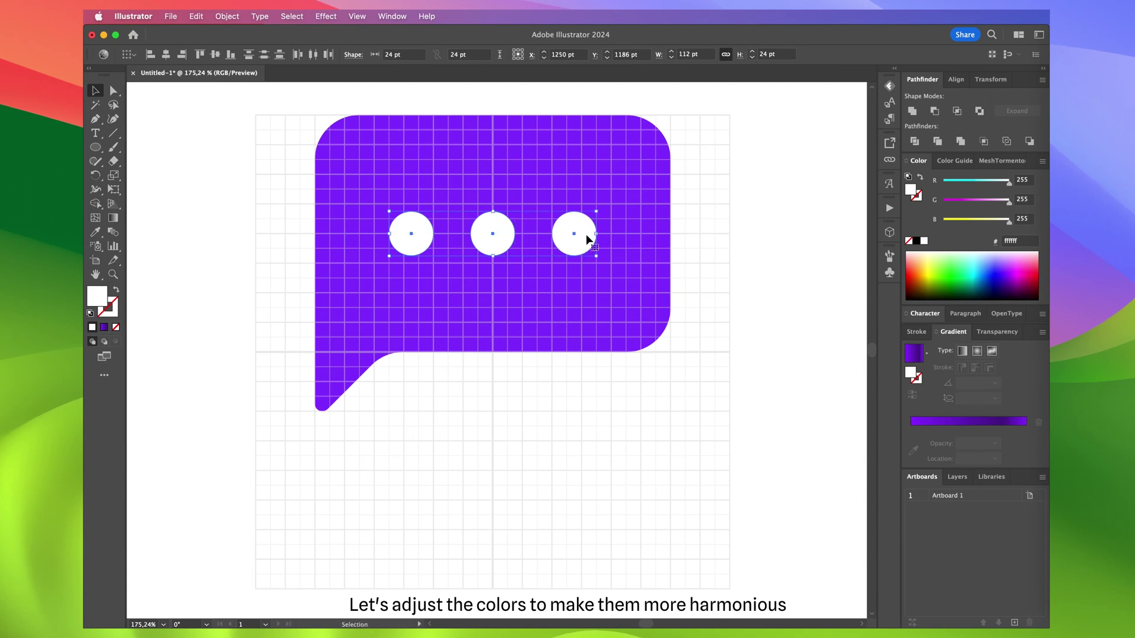
- Recolour the three dots to the light purple d8c0ff, a lighter tint of the bubble's colour
key("i")
left_click(623, 223)
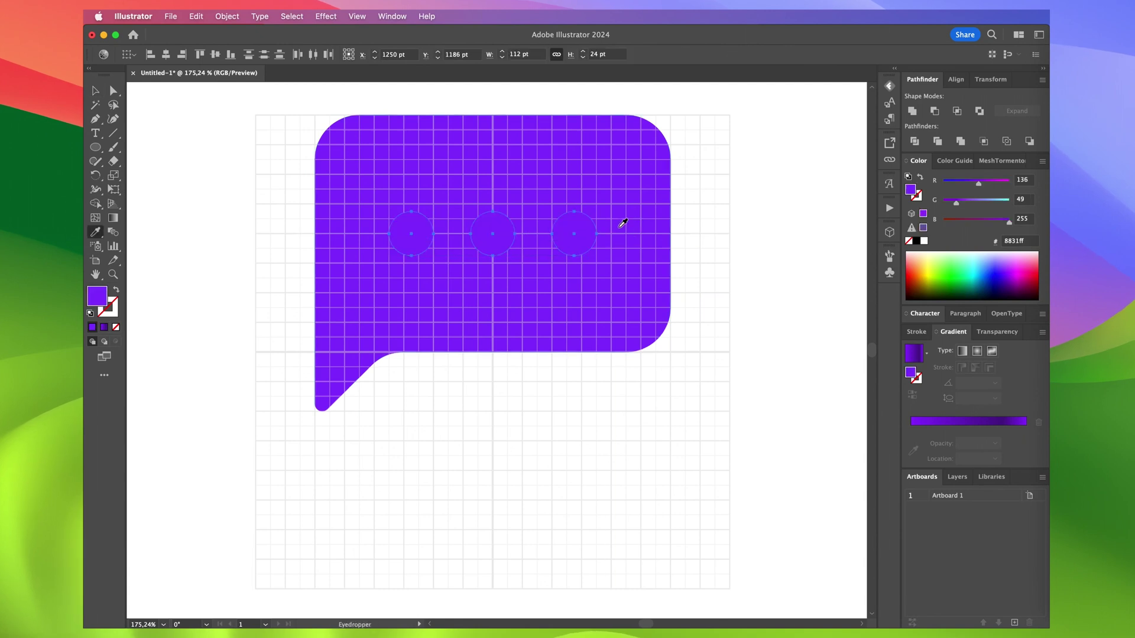
key("v")
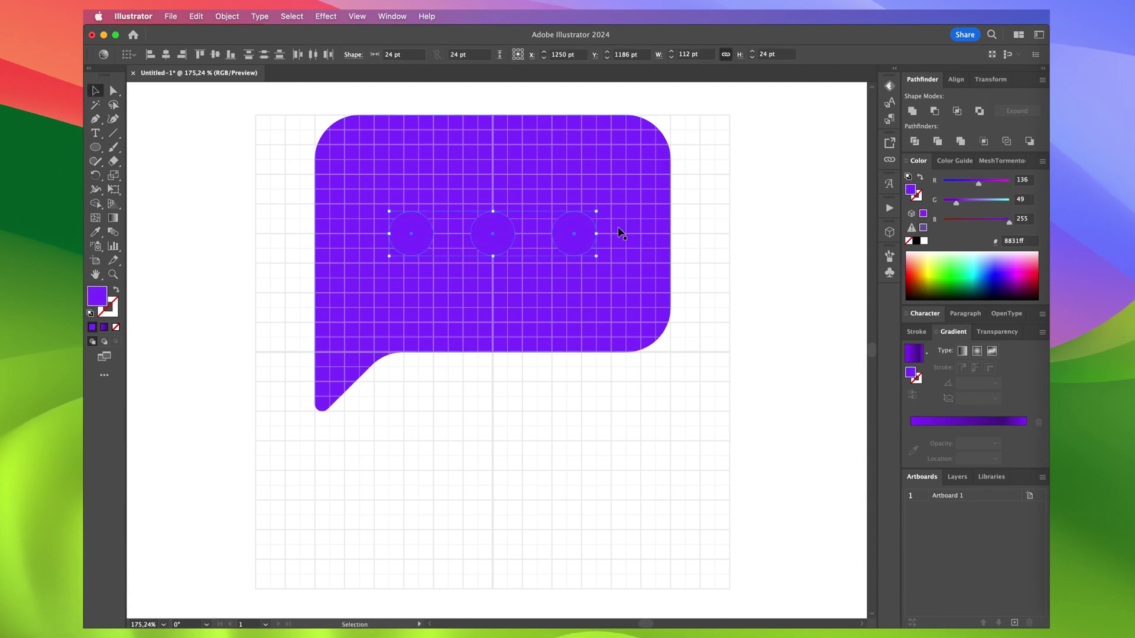
double_click(910, 192)
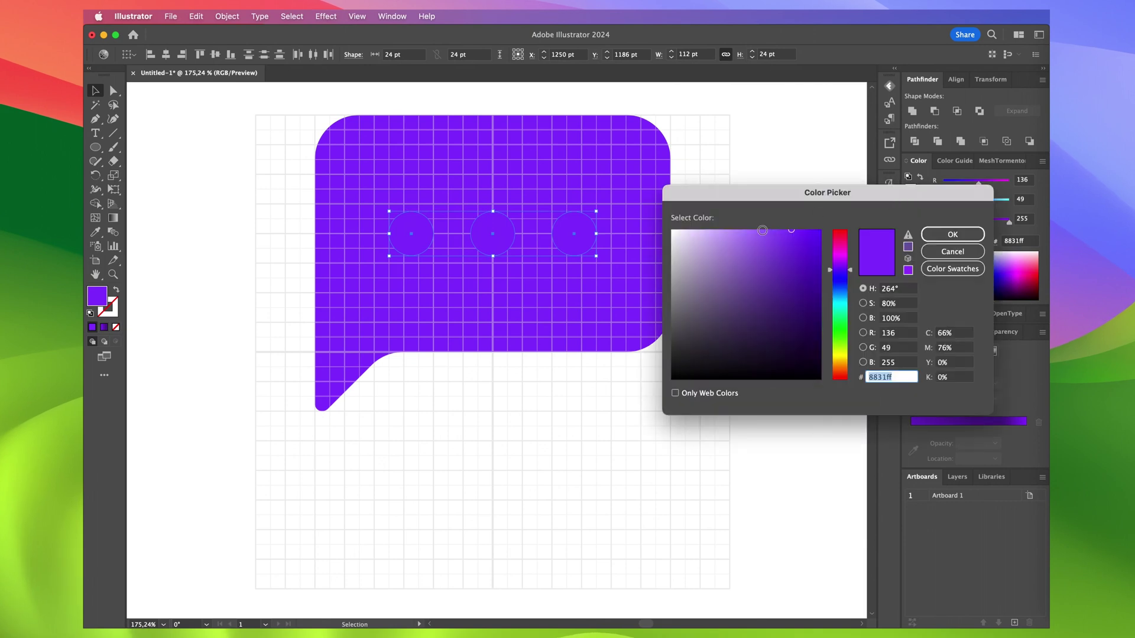
left_click_drag(762, 230, 708, 229)
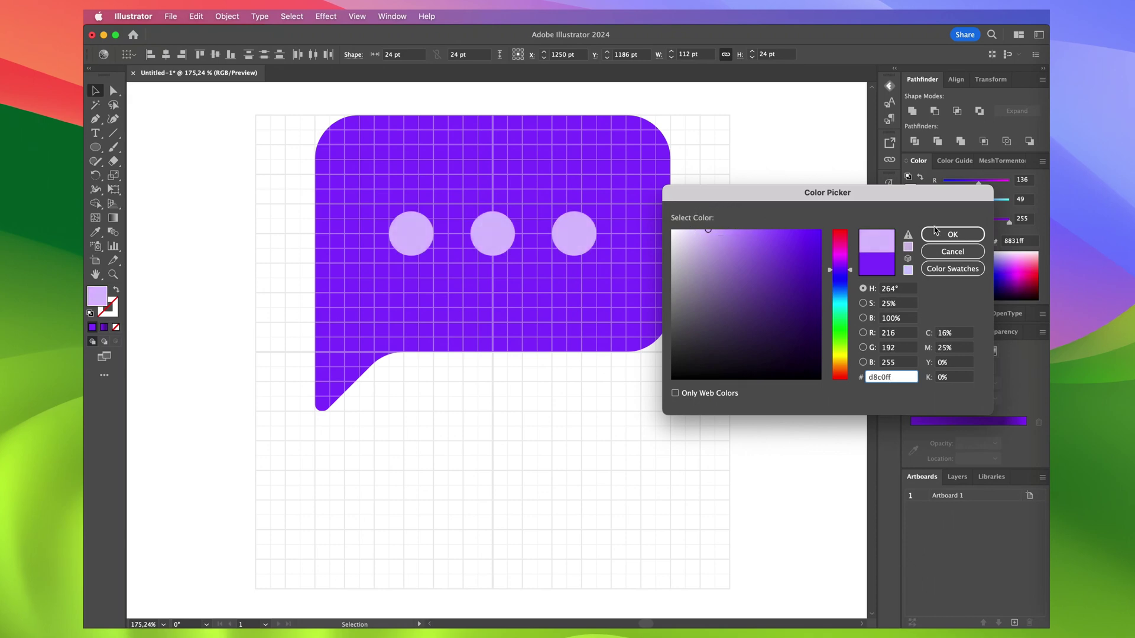
left_click(936, 233)
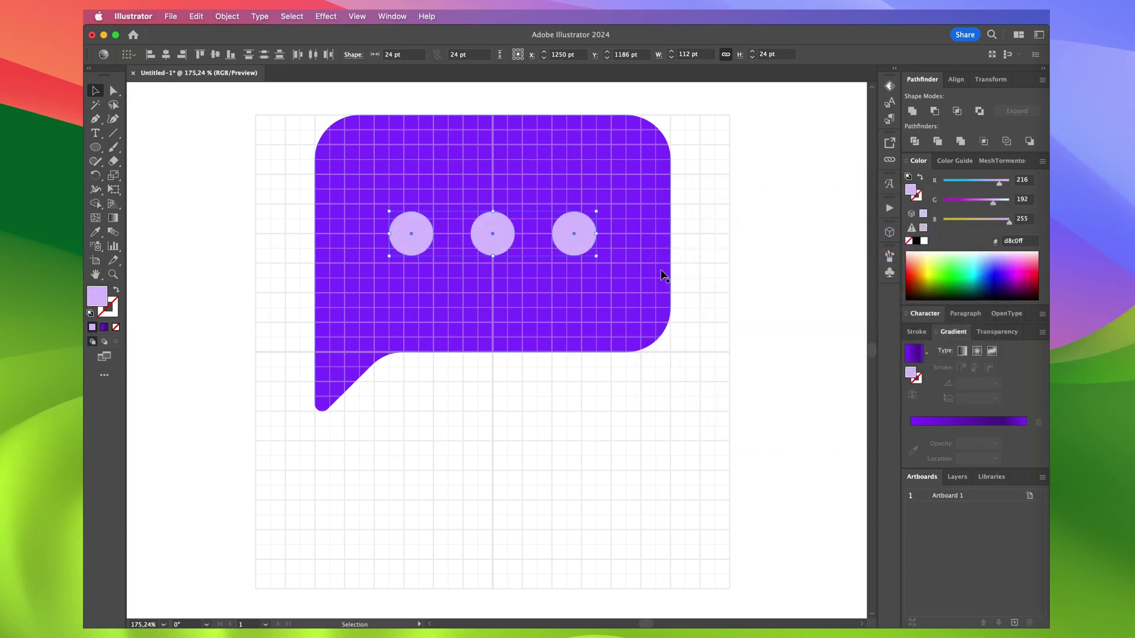
- Bring the bubble and its dots in front of the grid and move them into the grid's upper-left corner
left_click(662, 277, "shift")
key("shift+super+]")
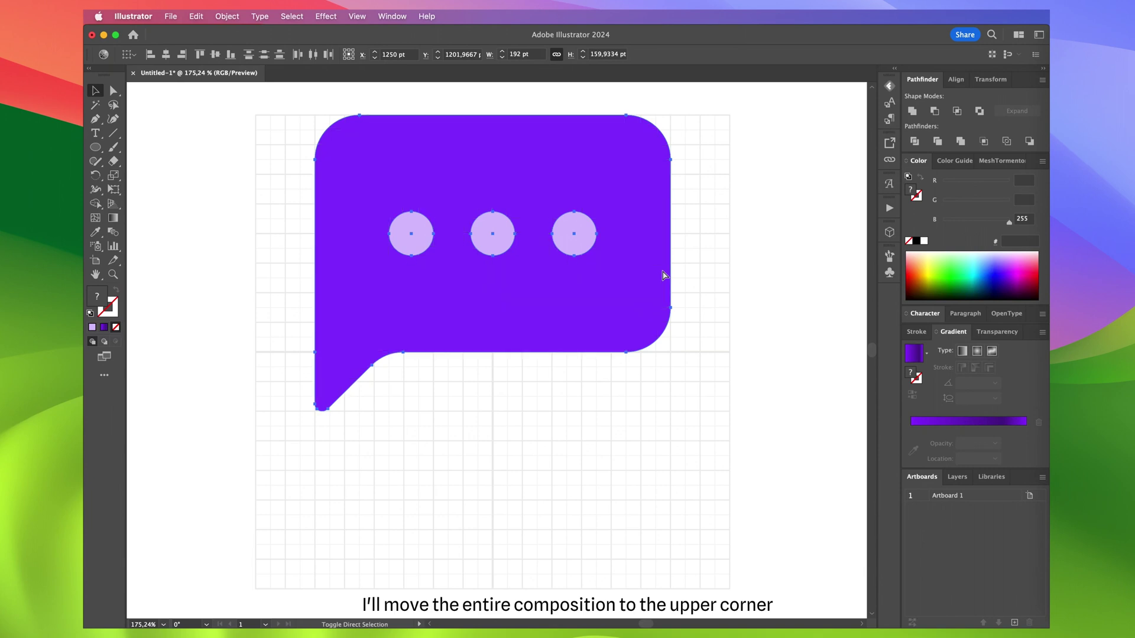
left_click_drag(663, 275, 608, 278)
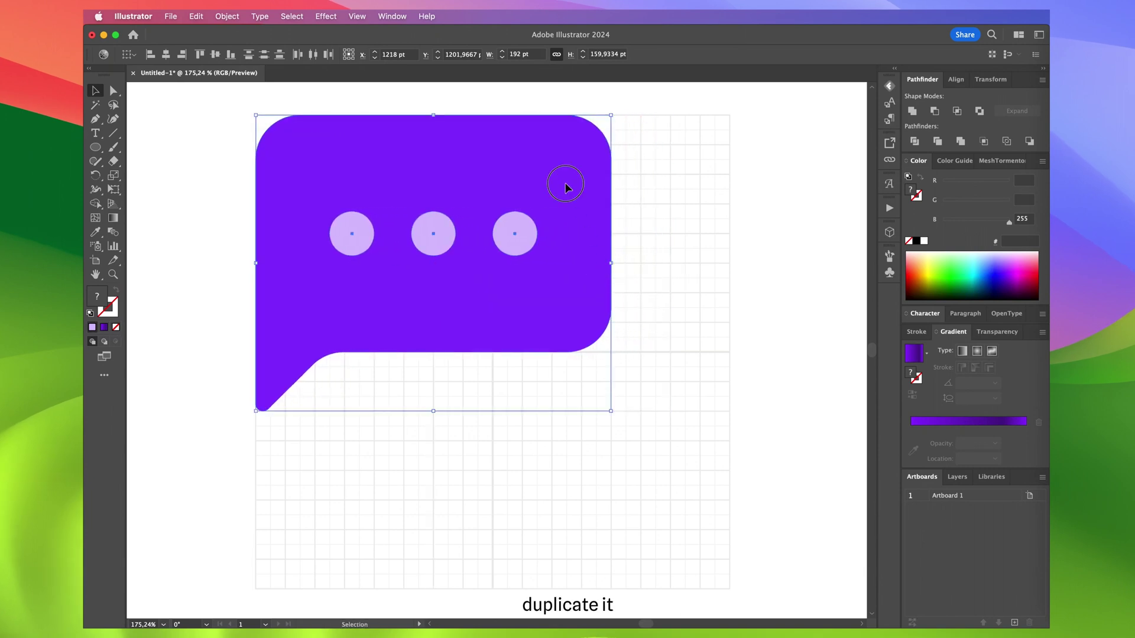
- Place a duplicate of the bubble and dots, reflected across the vertical axis, in the grid's lower-right corner
left_click_drag(562, 179, 652, 335)
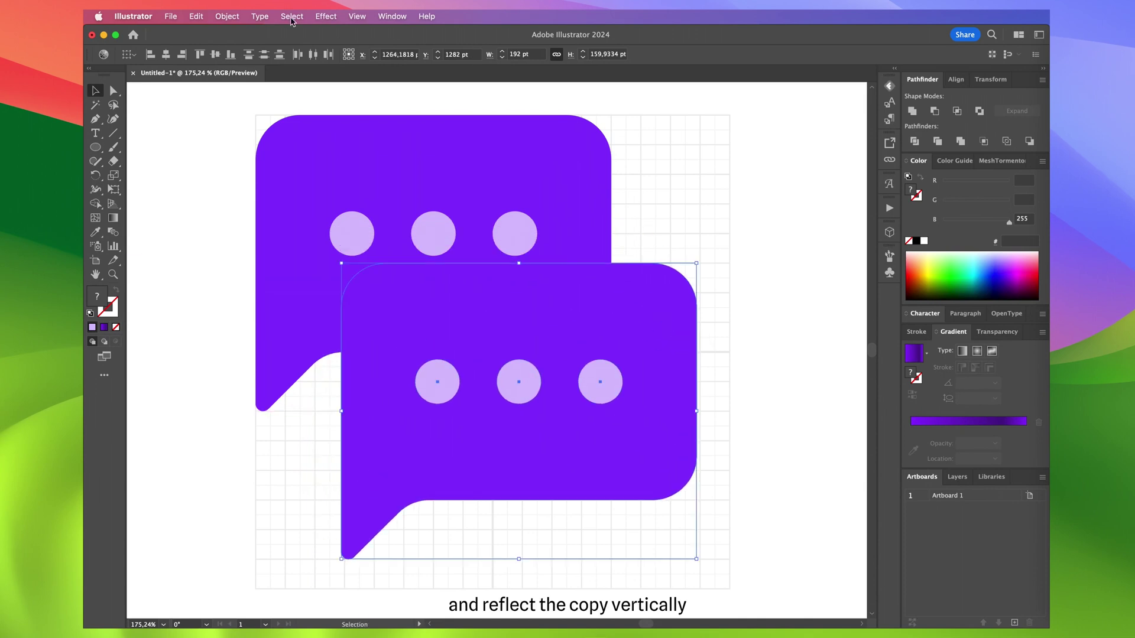
left_click(226, 15)
mouse_move(240, 34)
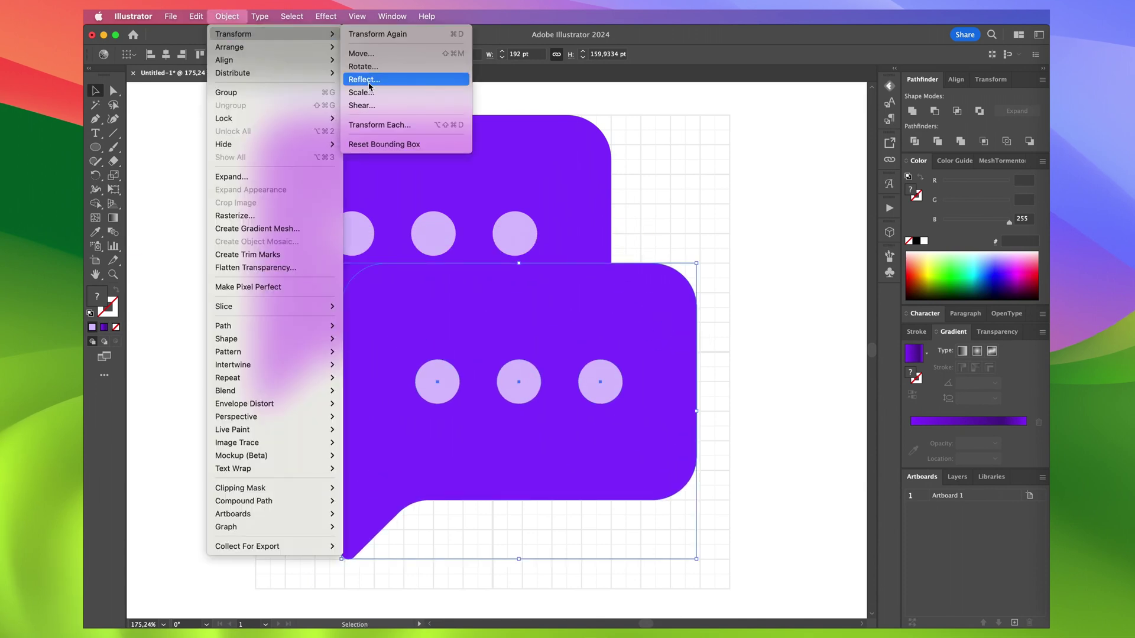
left_click(362, 79)
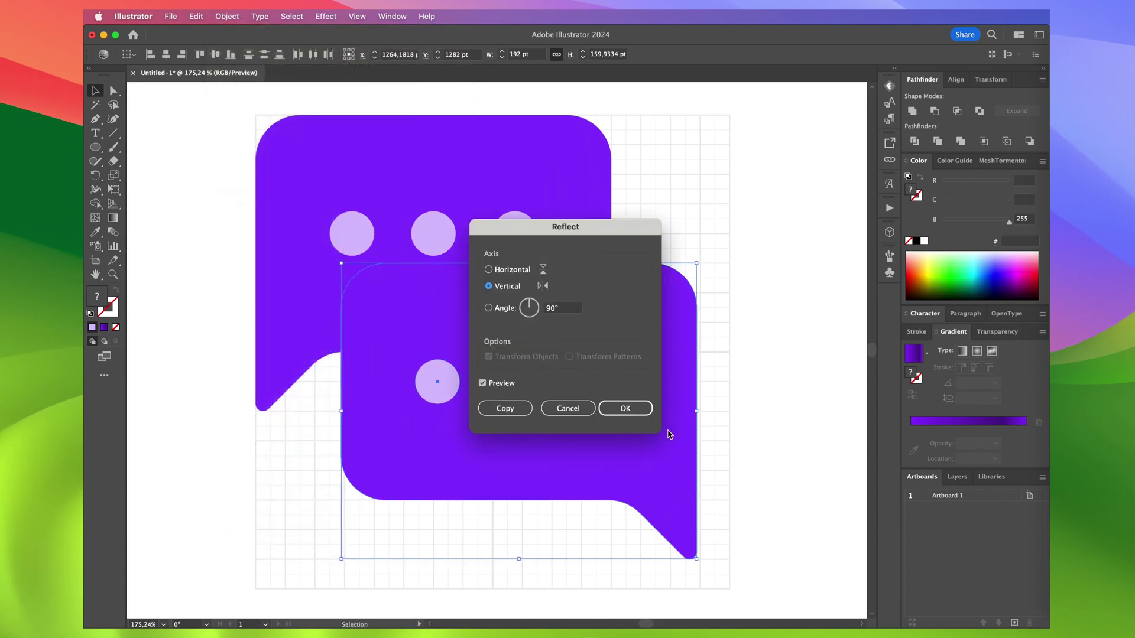
left_click(643, 412)
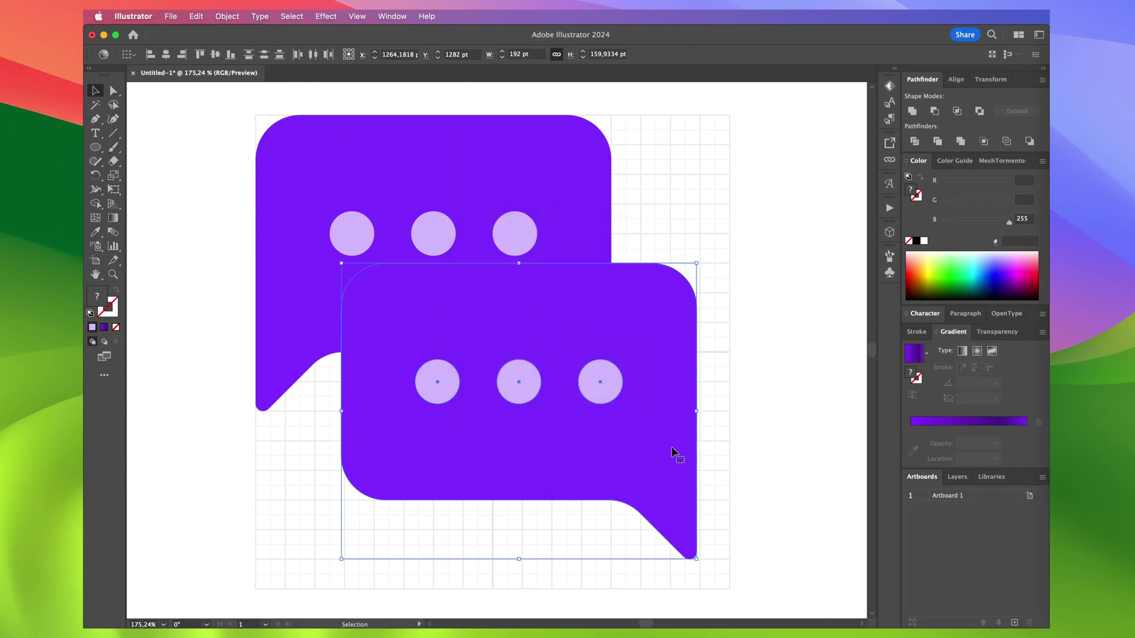
left_click_drag(681, 472, 717, 502)
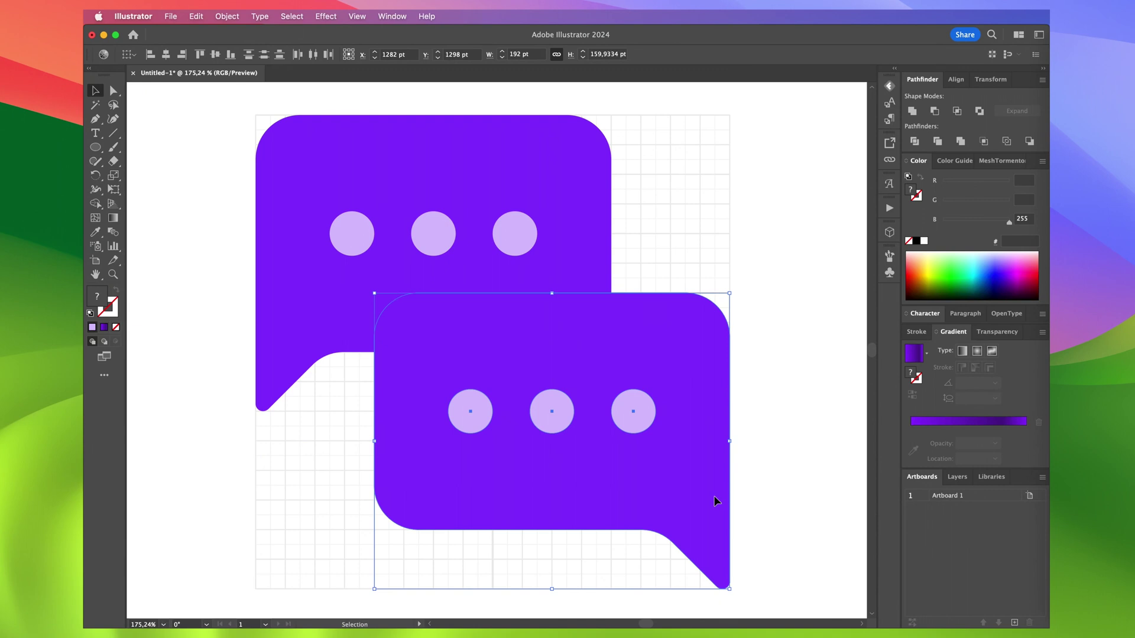
- Recolour the second bubble's three dots to the dark purple 8831ff sampled from the bubble
key("a")
left_click(633, 417)
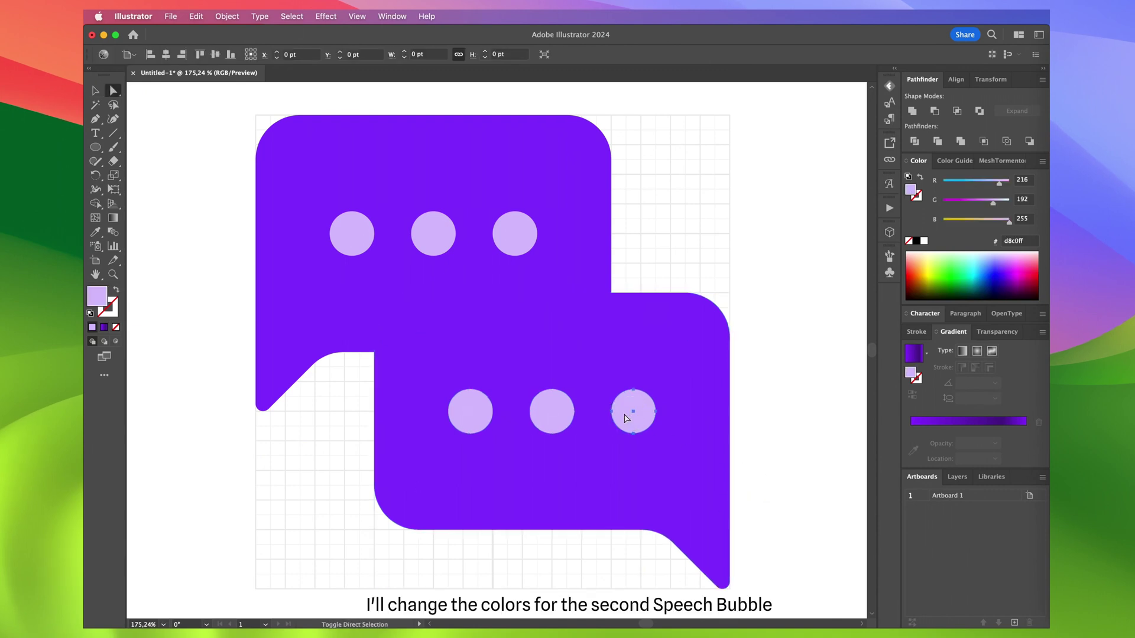
left_click(565, 412, "shift")
left_click(473, 405, "shift")
key("i")
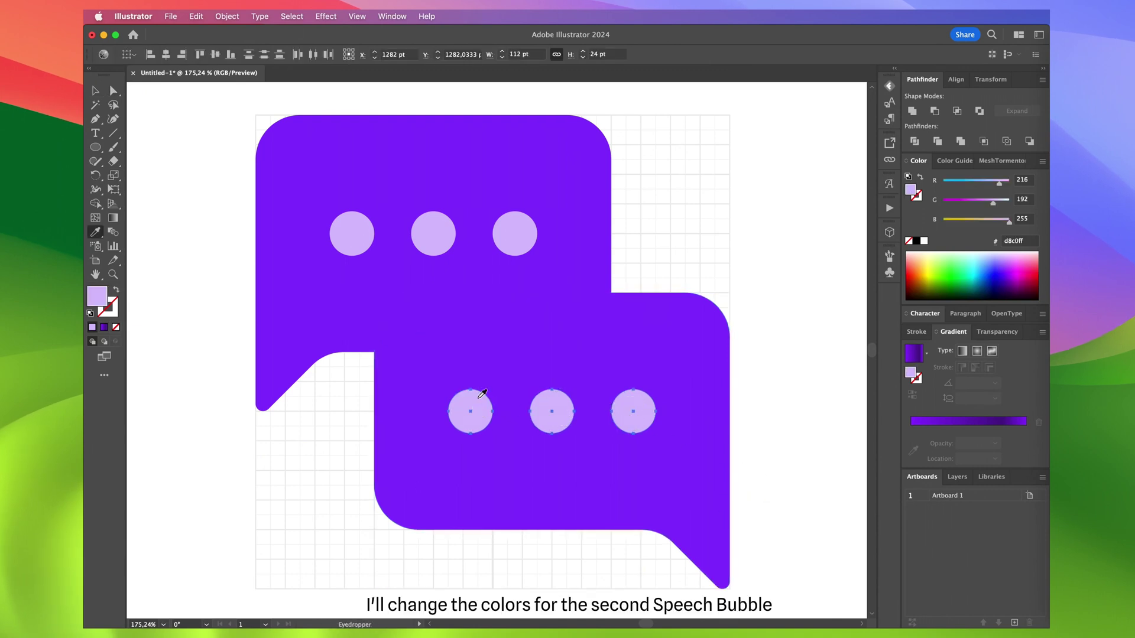
left_click(497, 368)
- Recolour the second bubble's body to the light purple d8c0ff sampled from the first bubble's dots
key("a")
left_click(497, 371)
key("i")
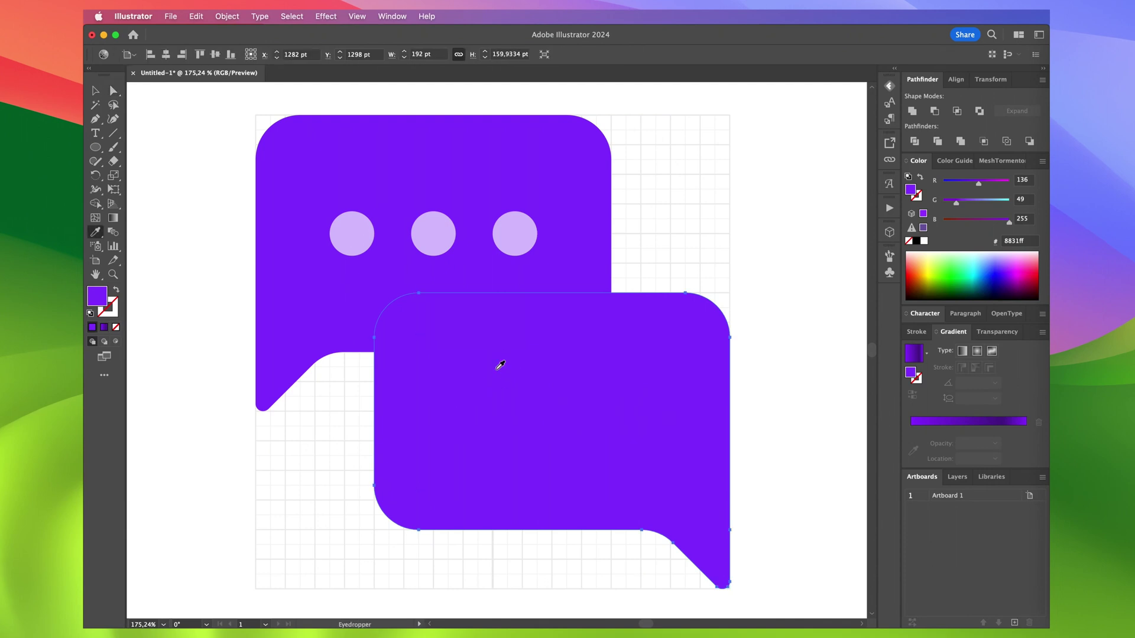
left_click(506, 235)
- Apply the purple gradient to the strokes of the second bubble's three dots, running it along the stroke
key("v")
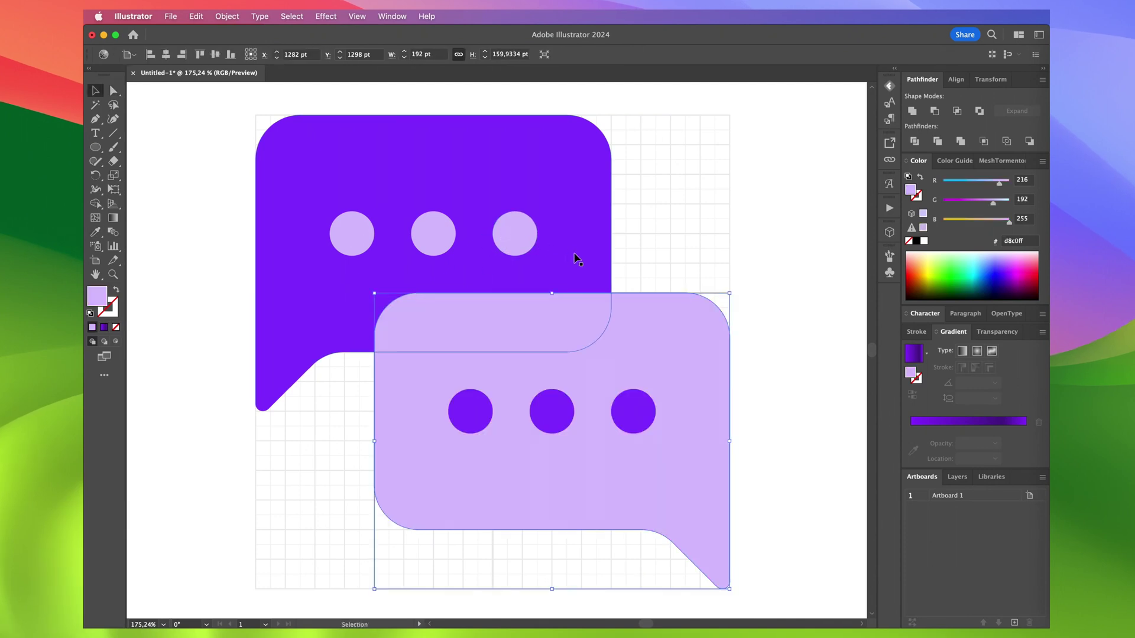
left_click(486, 410)
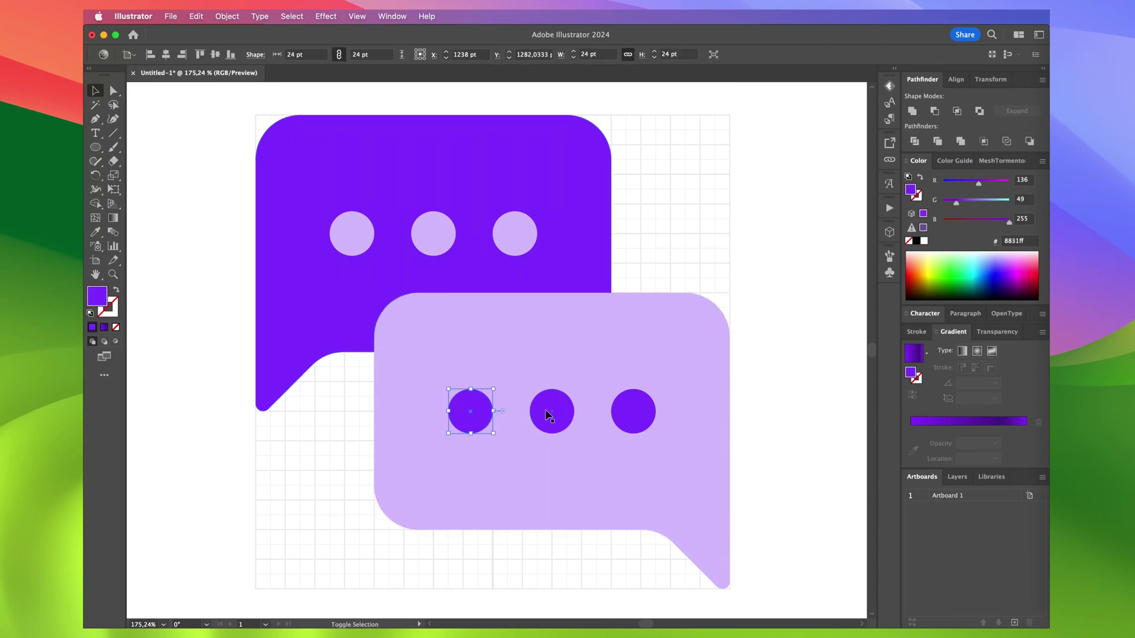
left_click(567, 413, "shift")
left_click(632, 408, "shift")
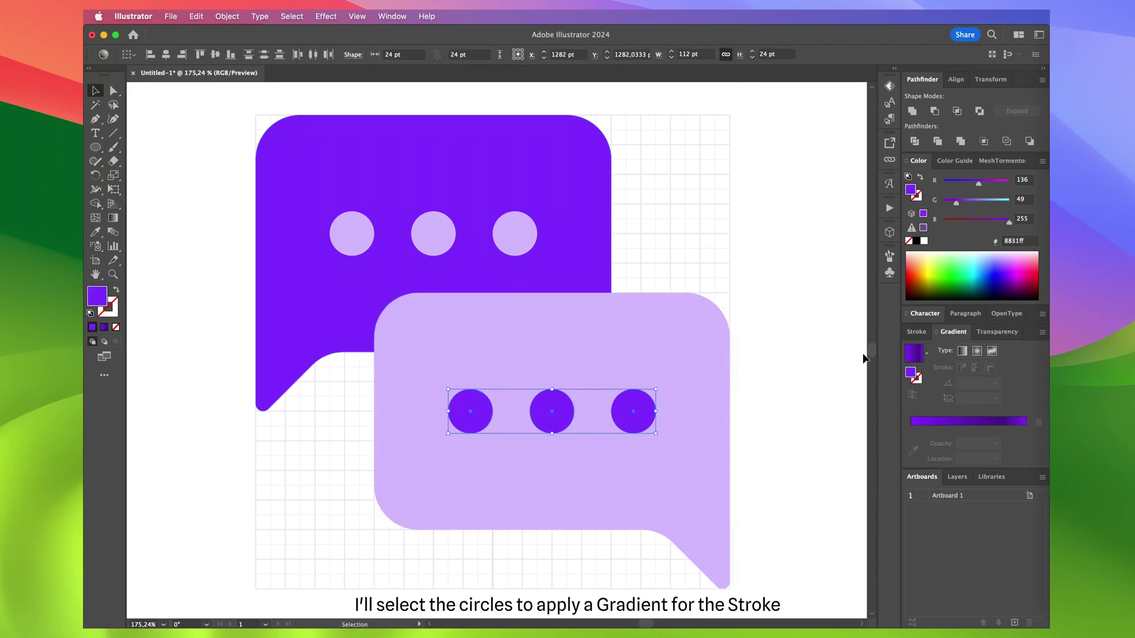
key("a")
left_click(918, 379)
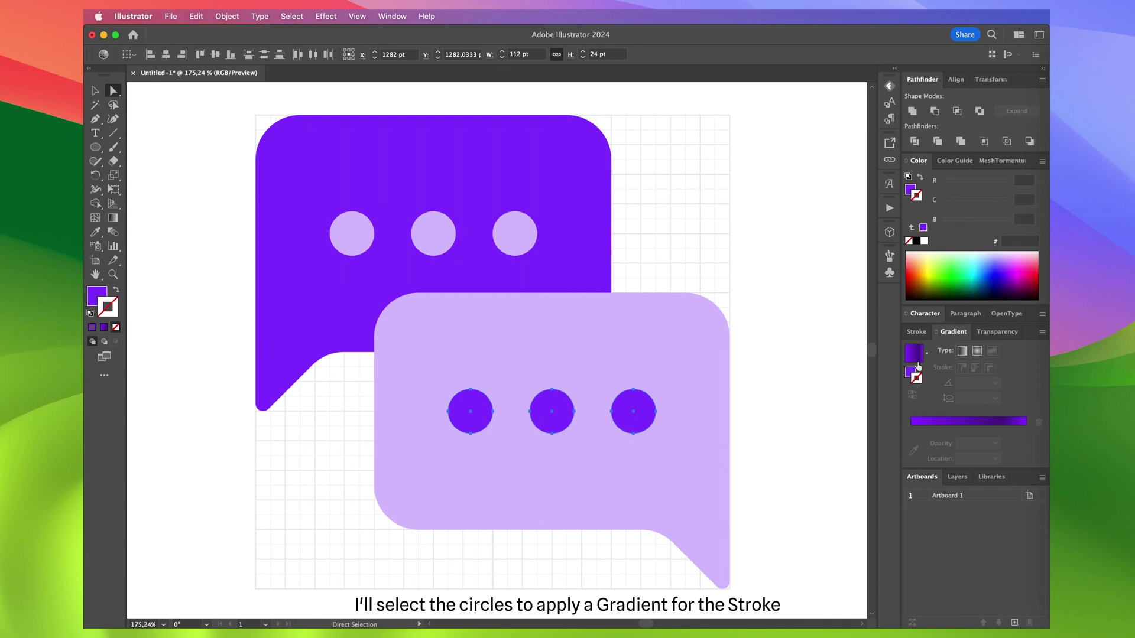
left_click(914, 353)
left_click(974, 368)
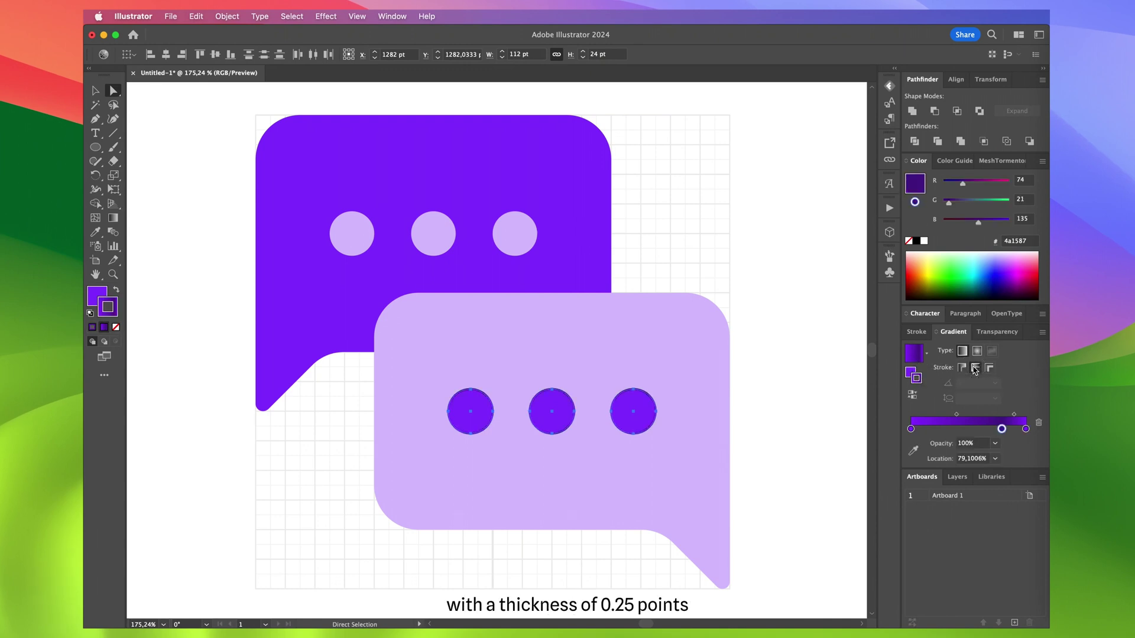
- Set the stroke weight of the second bubble's three dots to 0.25 pt
left_click(915, 332)
left_click(950, 354)
left_click(950, 354)
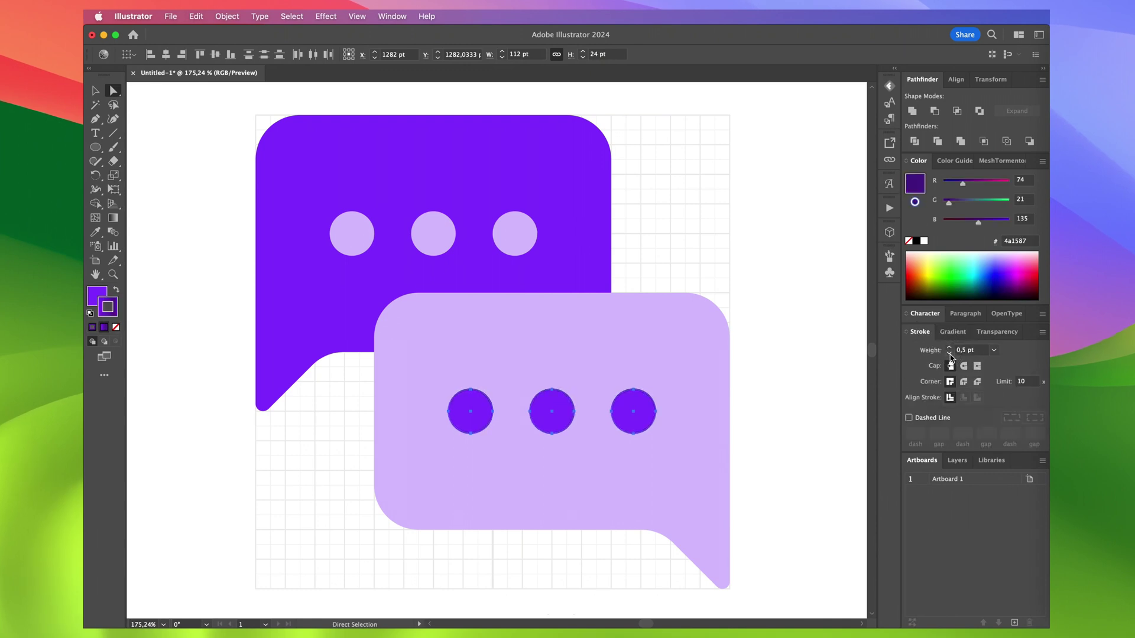
left_click(950, 354)
left_click(826, 380)
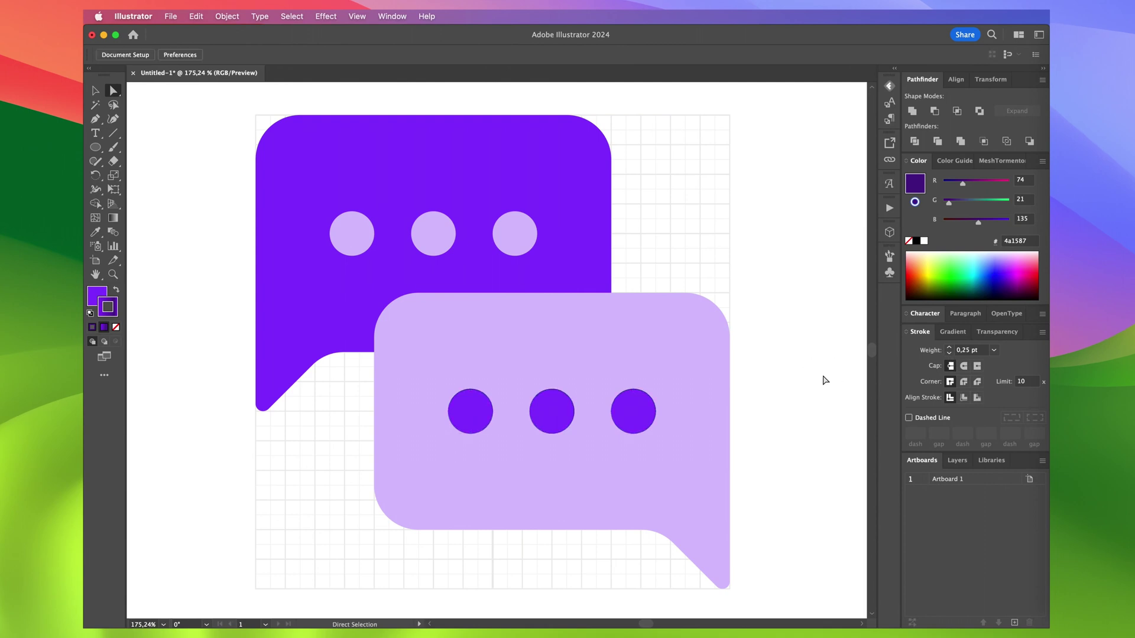
- Duplicate the second bubble's body in place and give the copy no fill and a 0.5 pt stroke
left_click(706, 372)
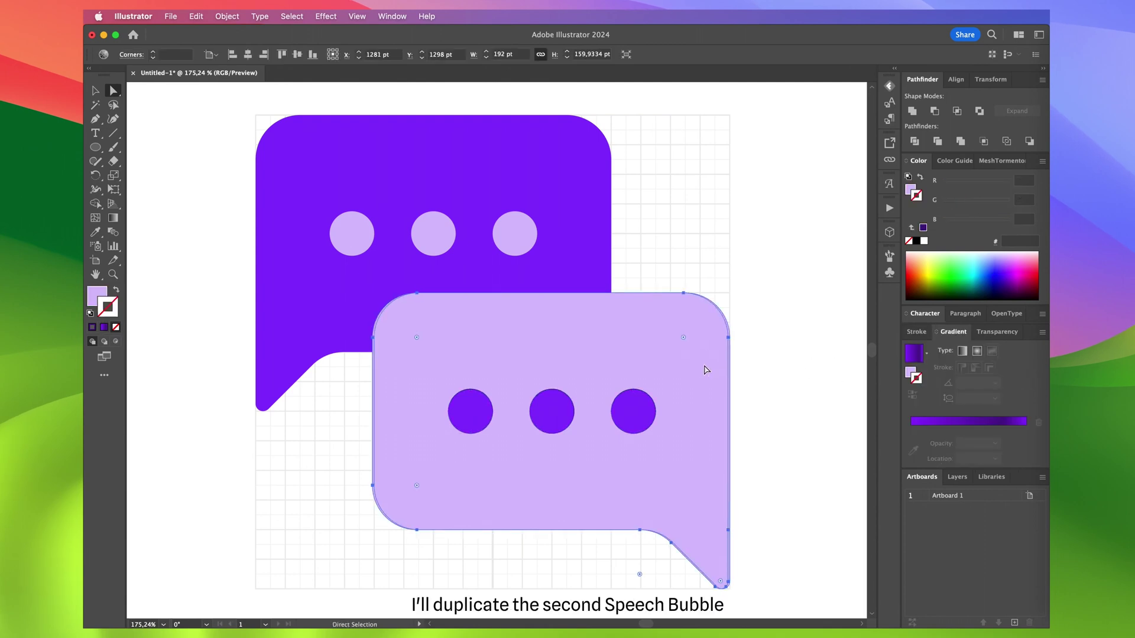
key("Right")
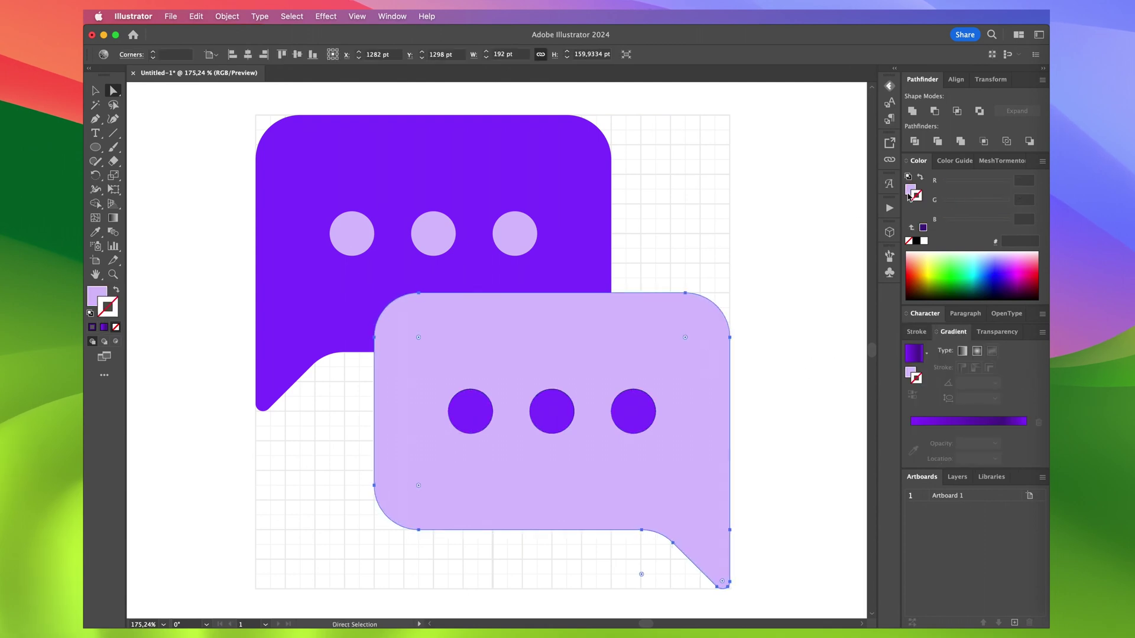
left_click(908, 241)
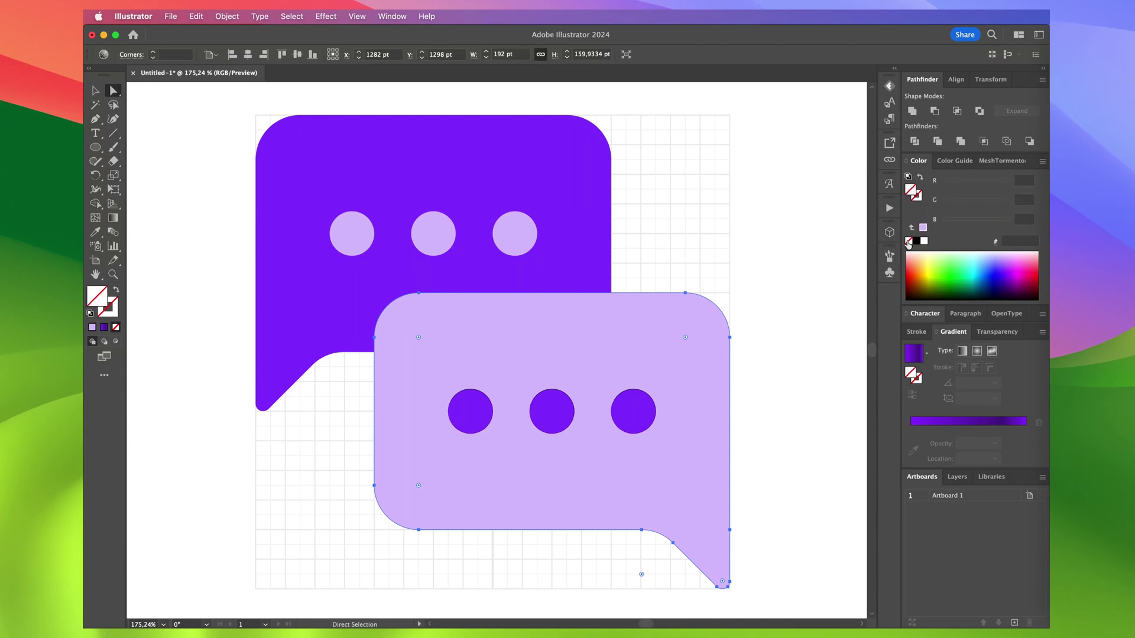
left_click(918, 332)
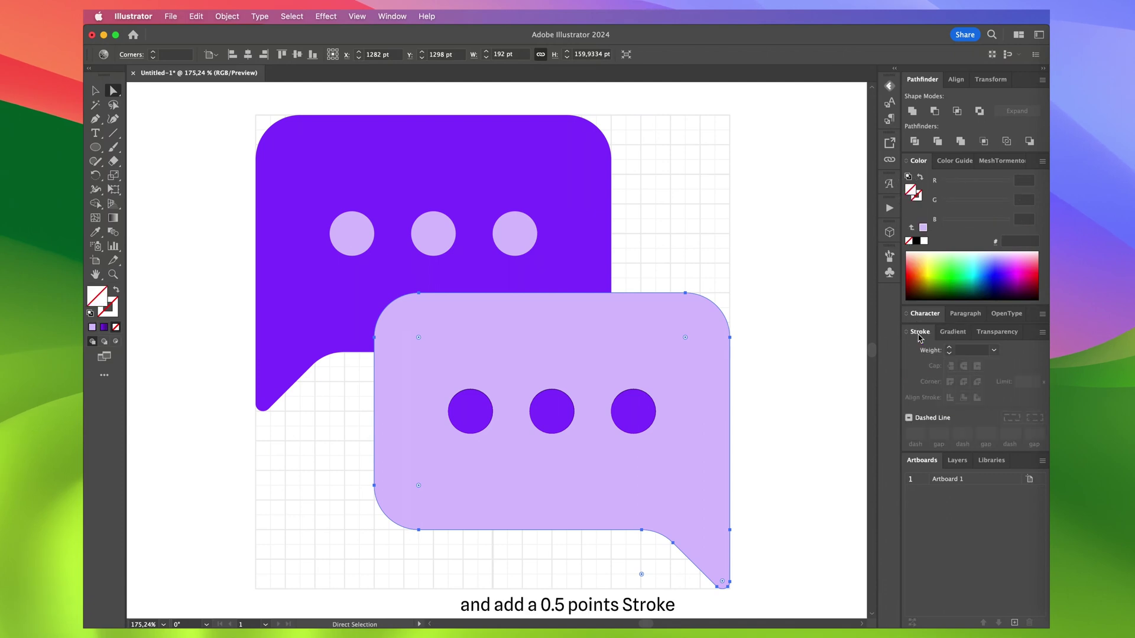
left_click(950, 350)
left_click(950, 349)
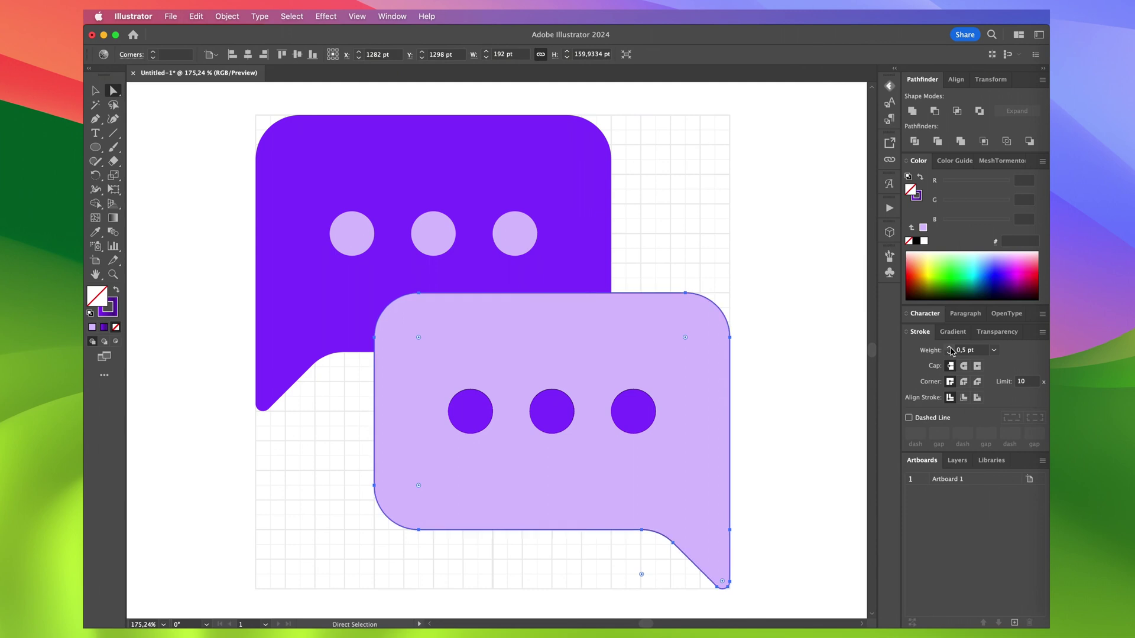
- Run the linear gradient along the stroke of the unfilled bubble copy
left_click(952, 334)
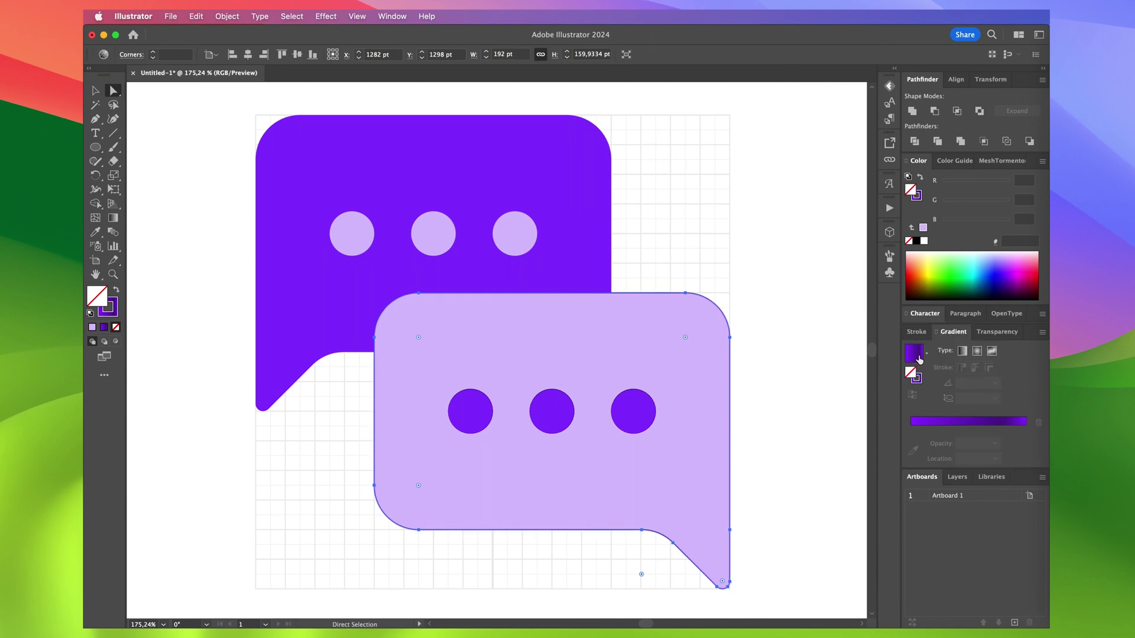
left_click(923, 380)
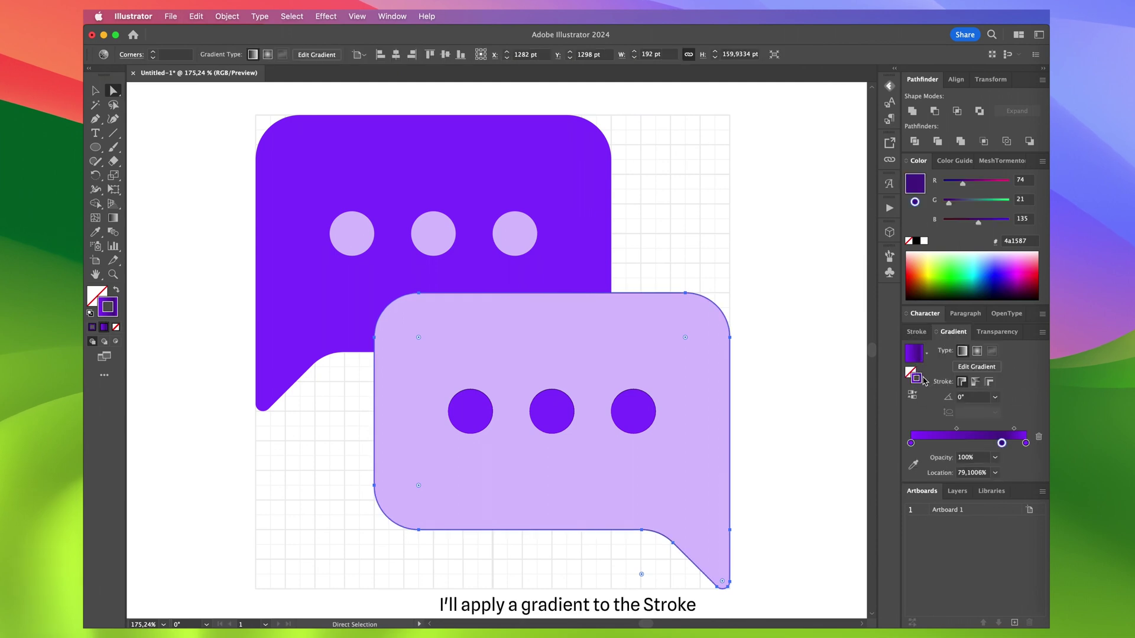
left_click(976, 382)
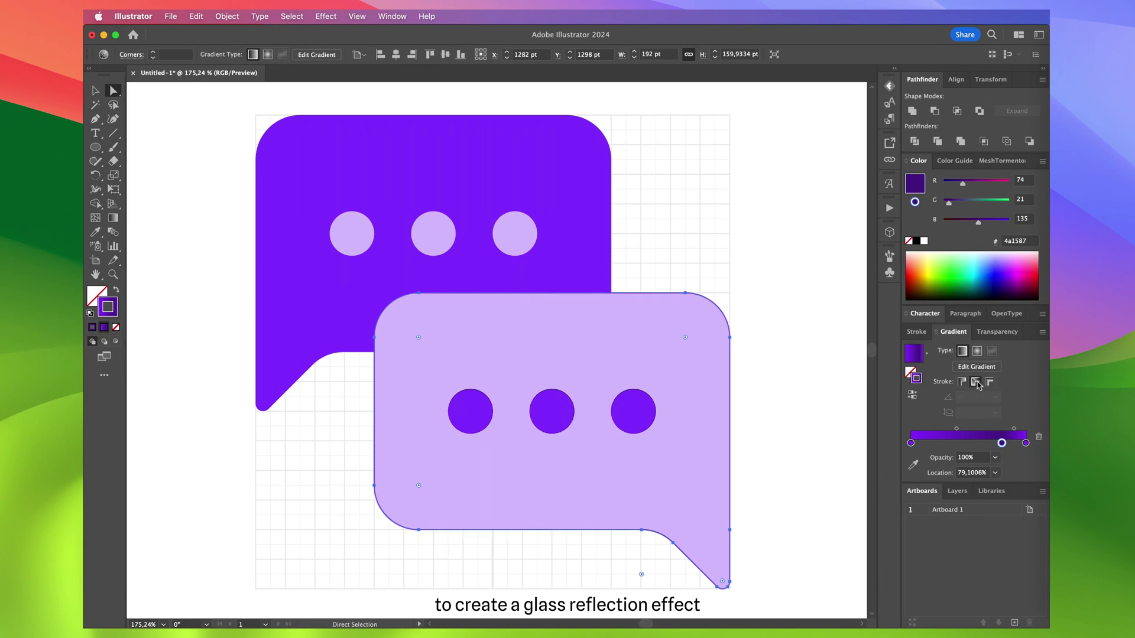
- Recolour the outline gradient with white end stops and purple 8831ff middle stops sampled from the first bubble, shifting the inner stop nearer the end
left_click(911, 444)
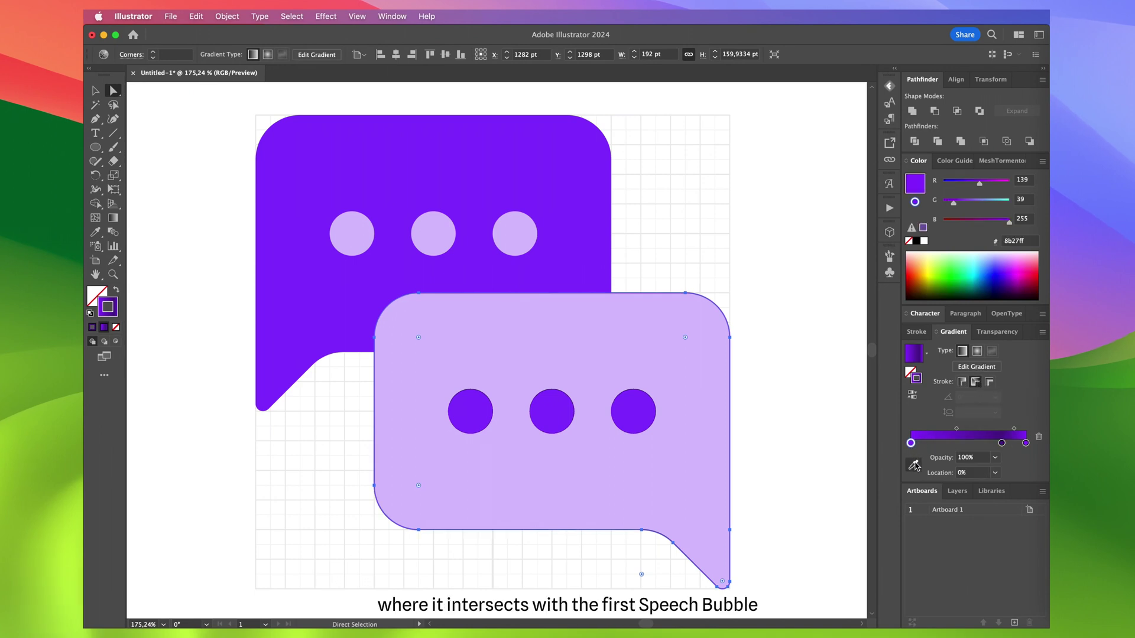
left_click(914, 466)
left_click(1026, 429)
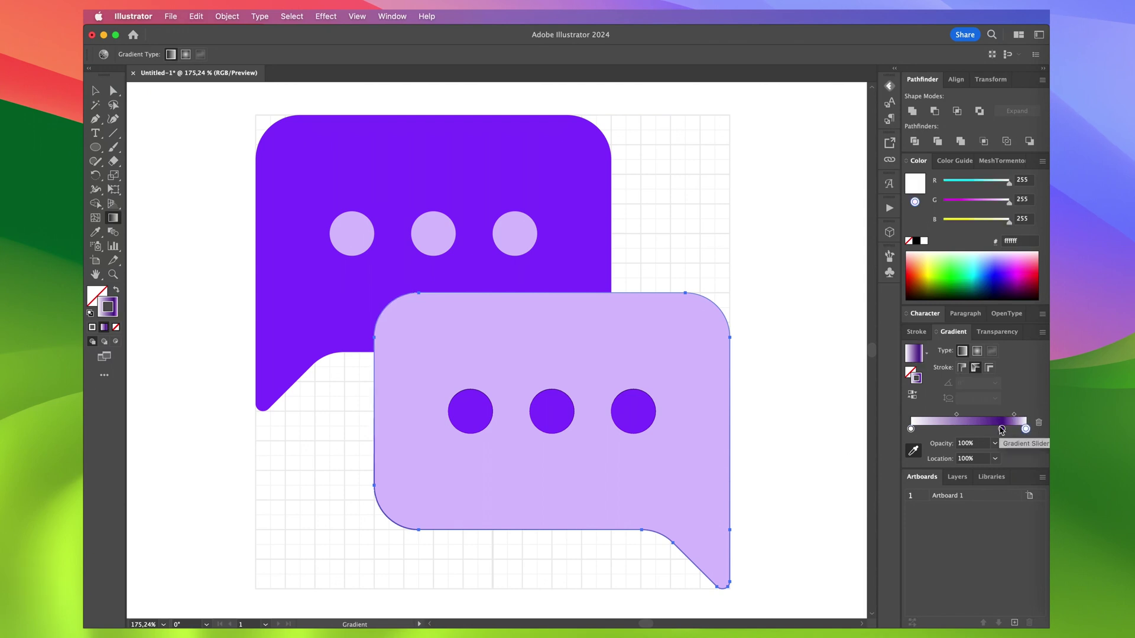
mouse_move(1002, 429)
left_mouse_down()
mouse_move(926, 434)
mouse_move(1012, 429)
left_mouse_up()
left_click(600, 254)
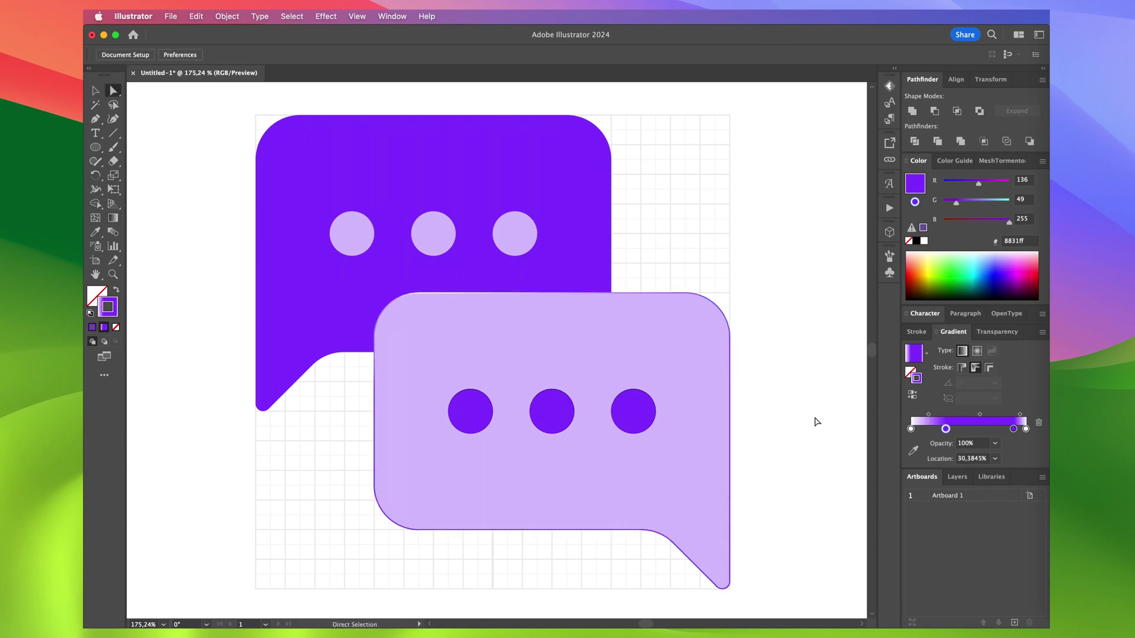
- Duplicate both bubble bodies in place and bring the copies to the front
left_click(698, 367)
left_click(581, 267, "shift")
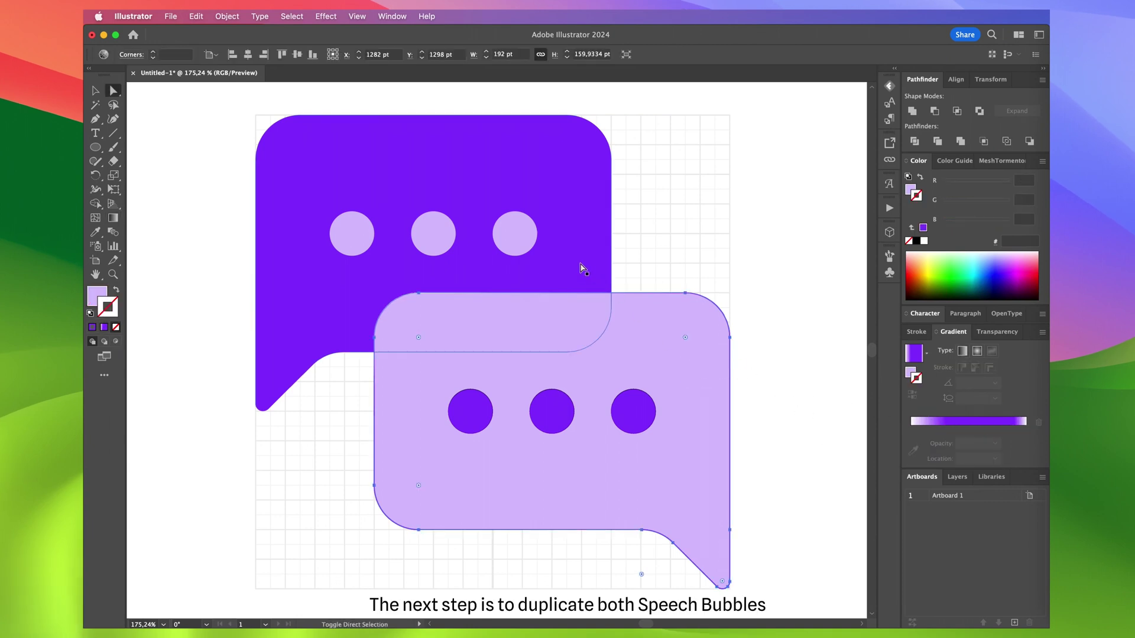
key("super+c")
key("super+f")
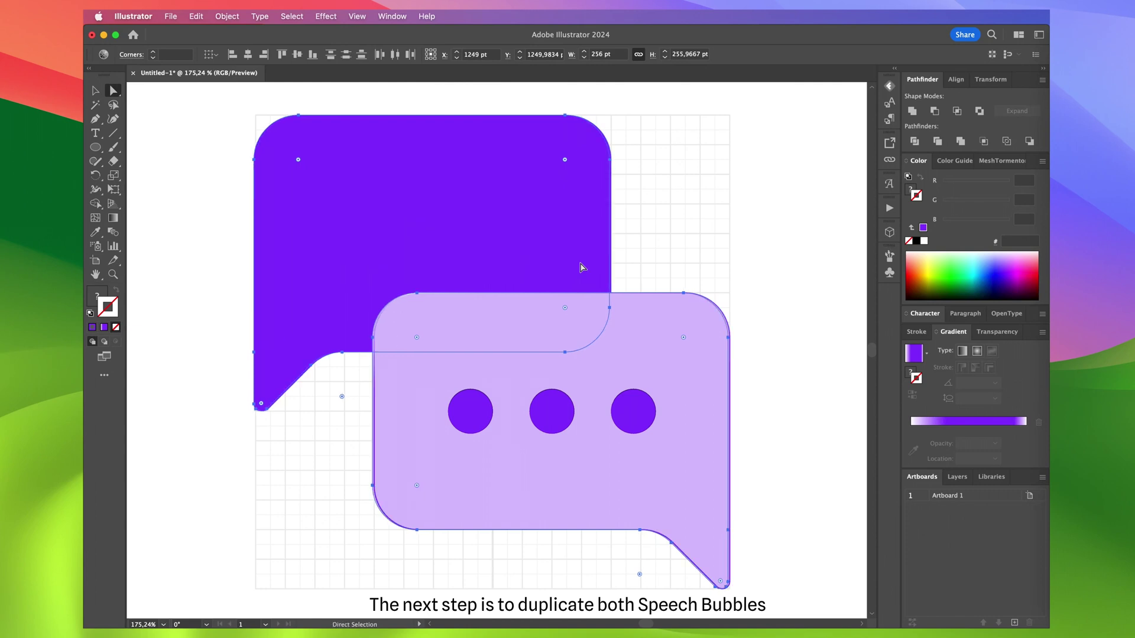
key("shift+super+]")
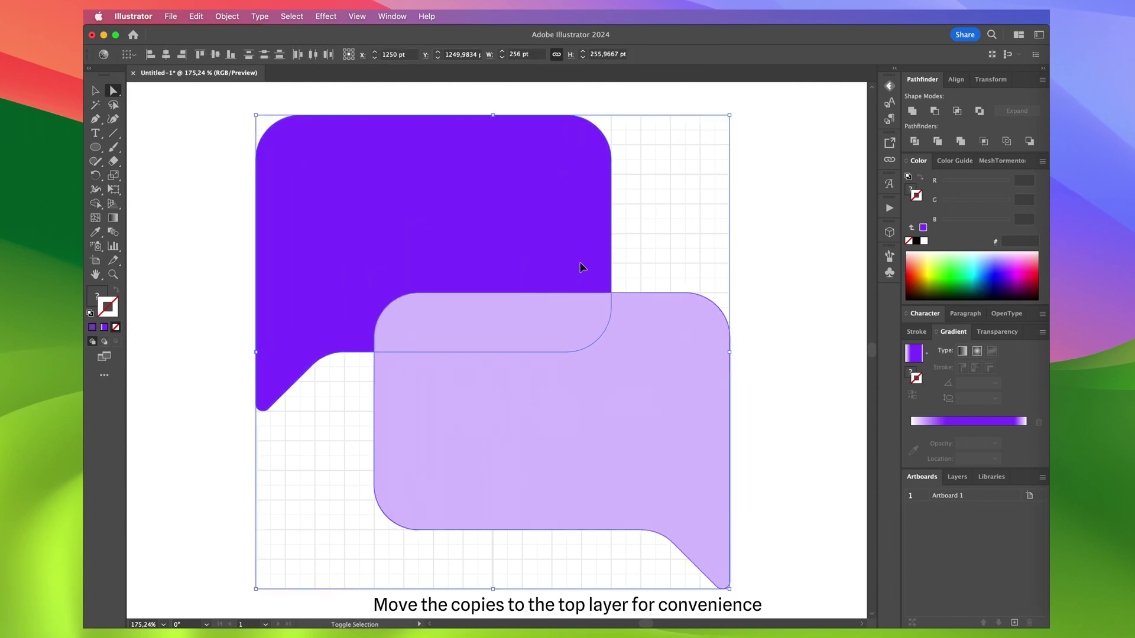
- Recolour the front copy of the lower bubble to black 000000
left_click(770, 283)
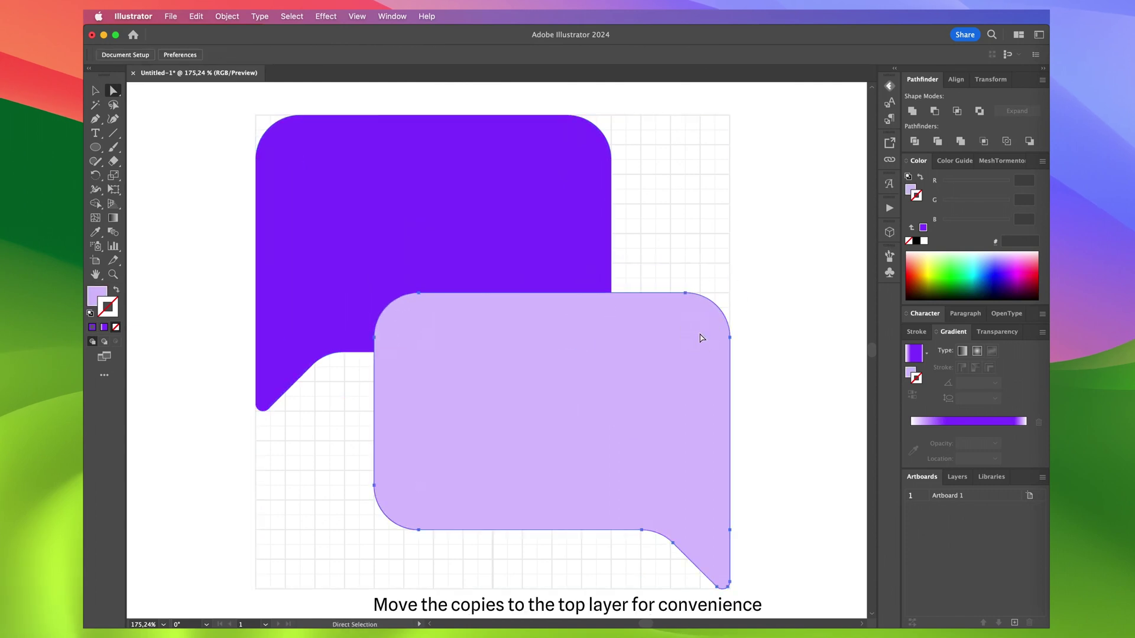
left_click(702, 337)
left_click(911, 193)
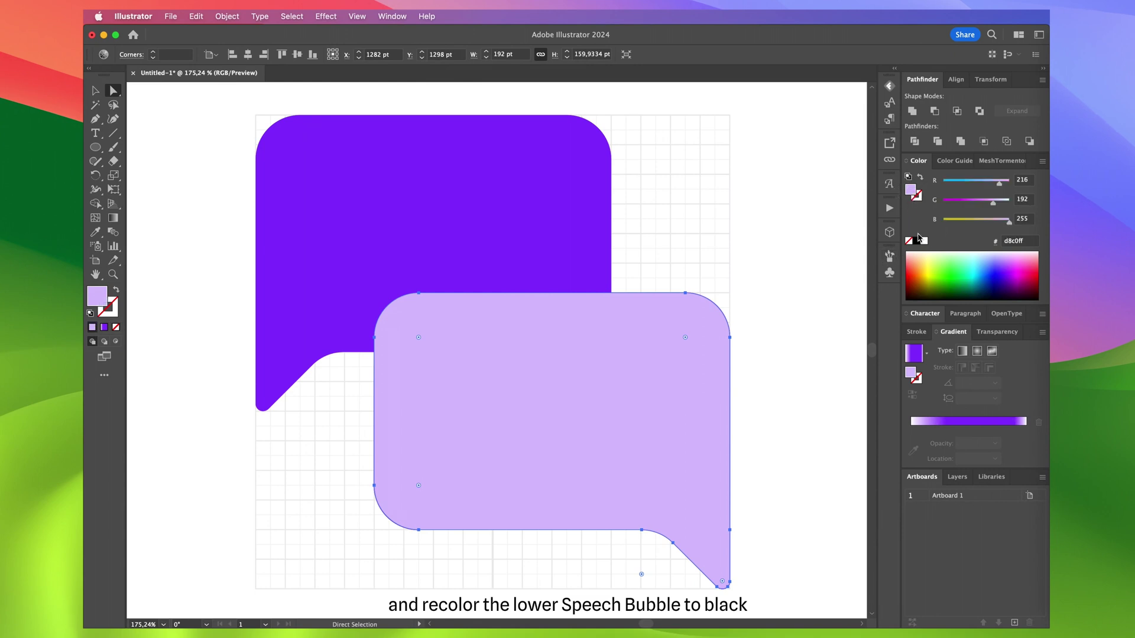
left_click(917, 242)
left_click(819, 302)
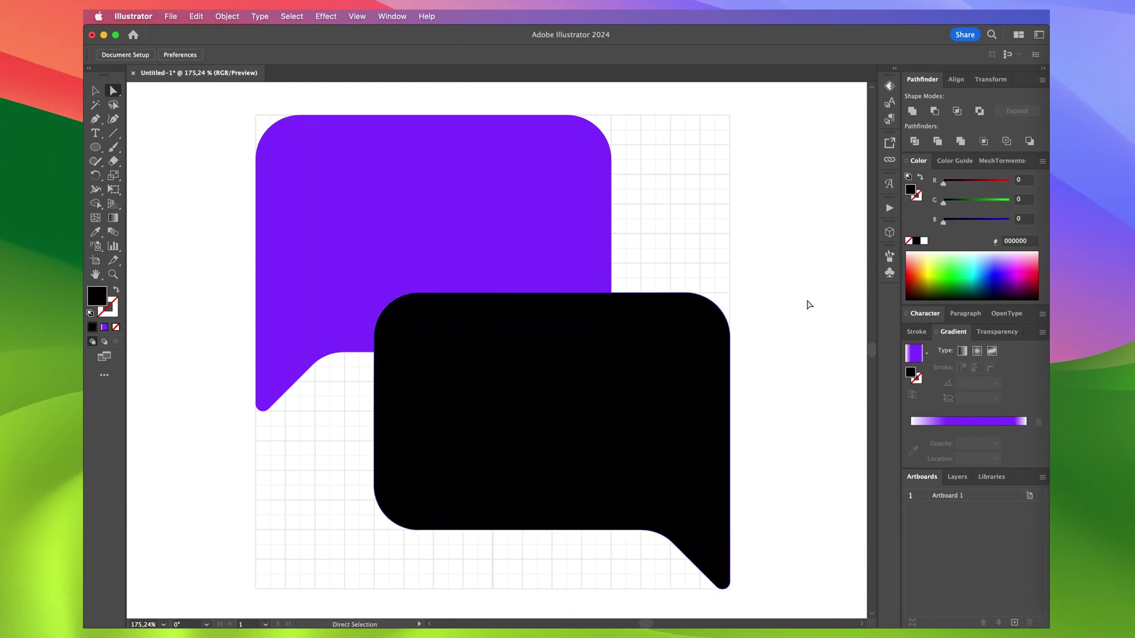
- Apply a Gaussian Blur with a 15-pixel radius to both the purple and the black bubble copies
left_click(554, 263)
left_click(658, 353, "shift")
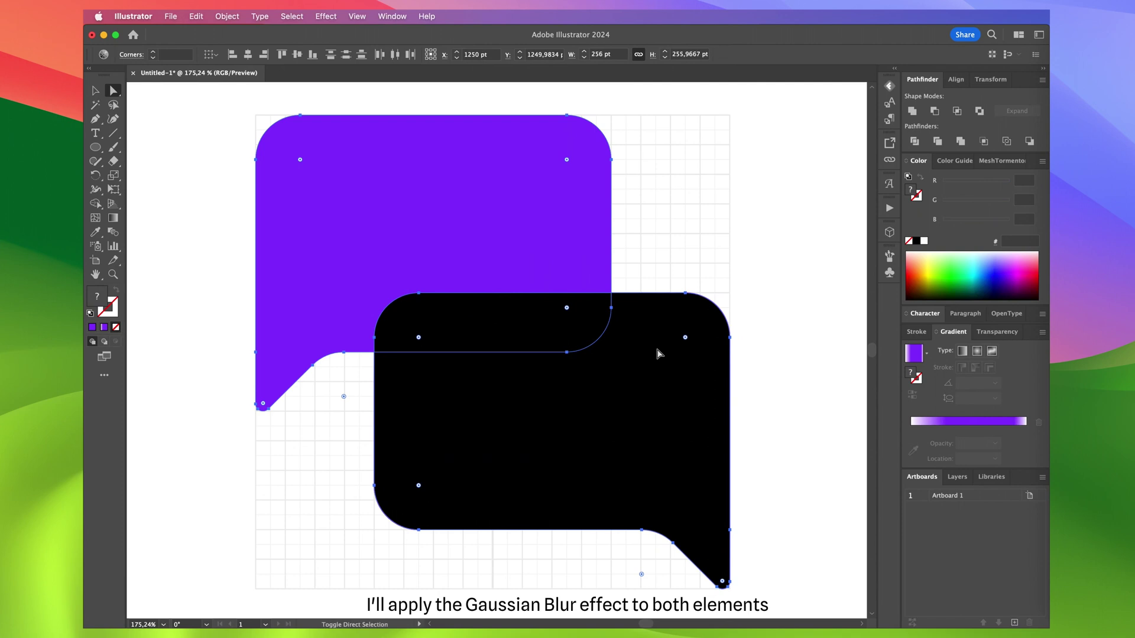
left_click(325, 18)
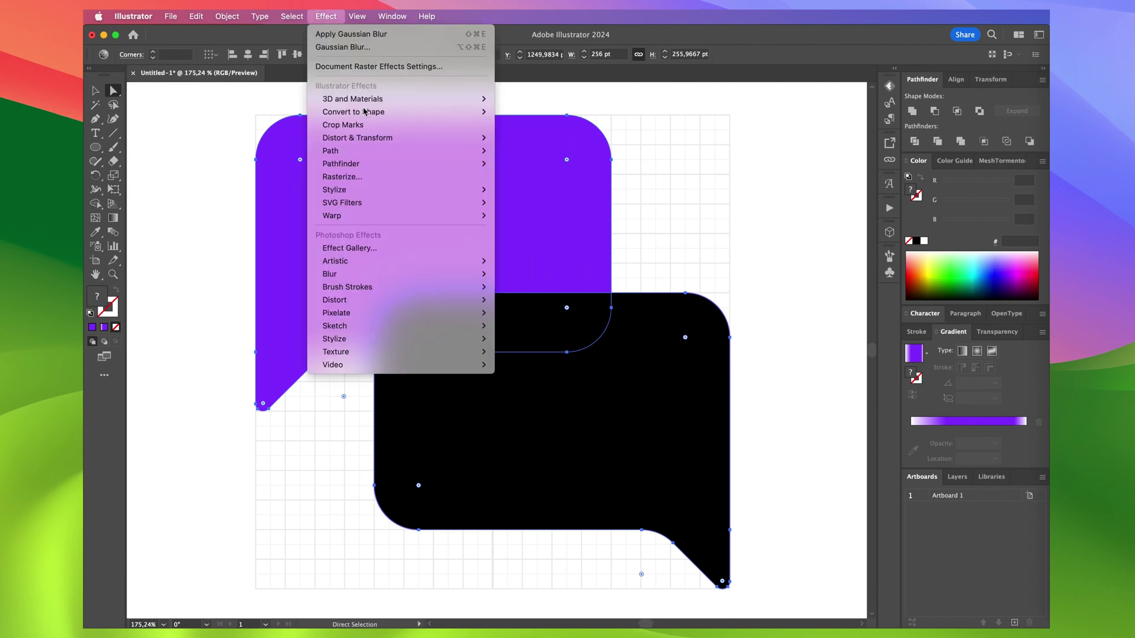
mouse_move(418, 275)
left_click(512, 274)
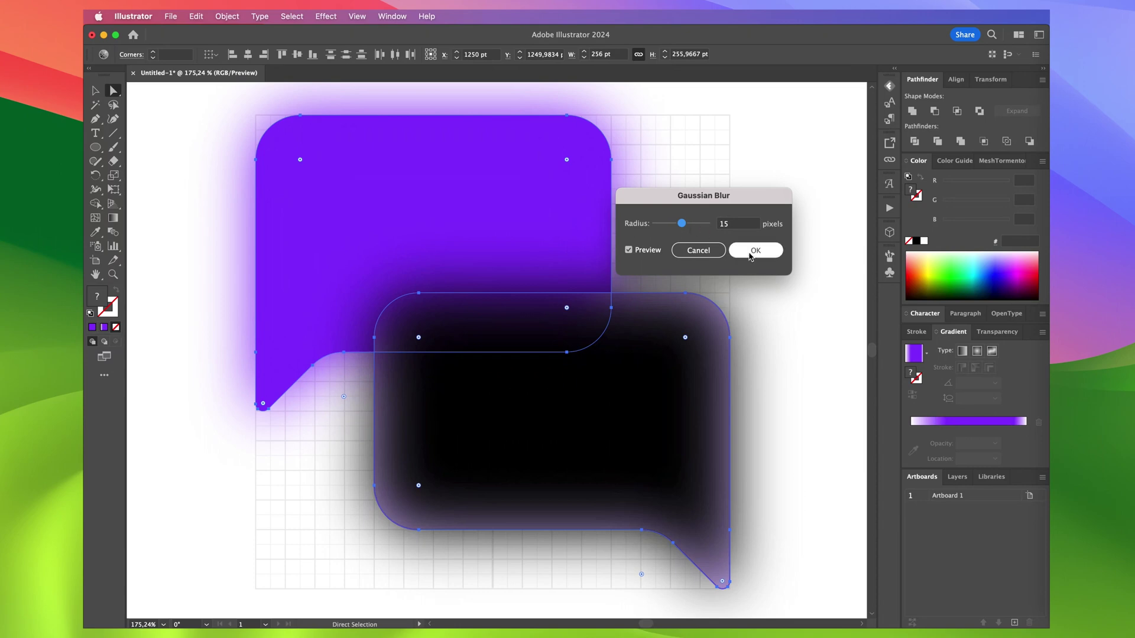
left_click(753, 251)
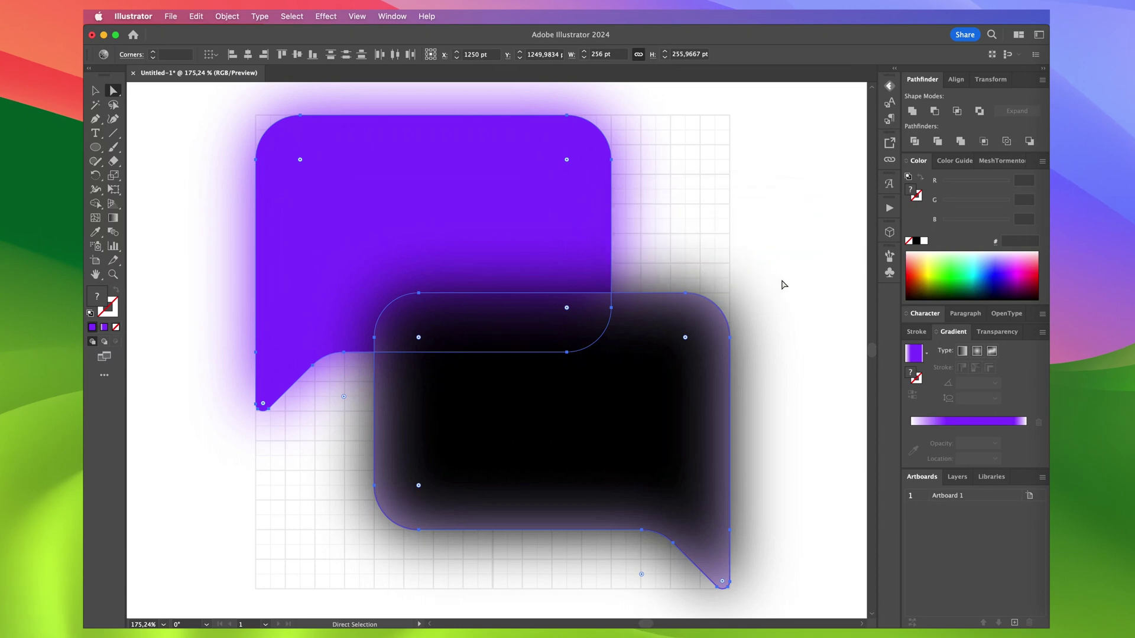
- Shift the blurred black bubble 10 pt to the right and send it behind the other artwork
left_click(782, 285)
left_click(674, 363)
key("shift+Right")
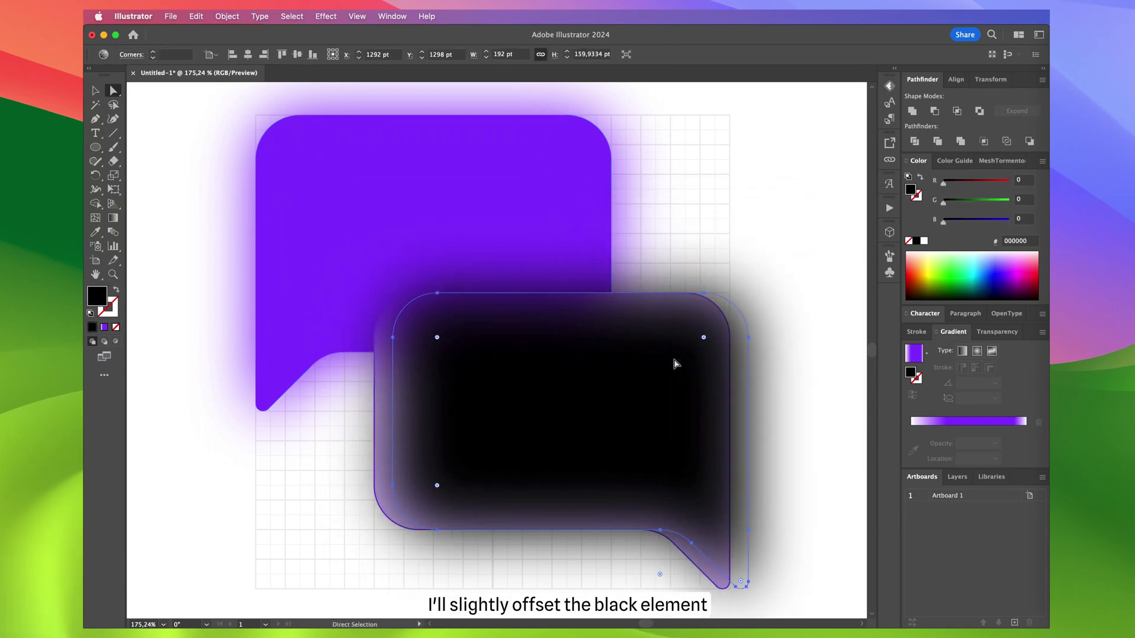
key("super+shift+bracketleft")
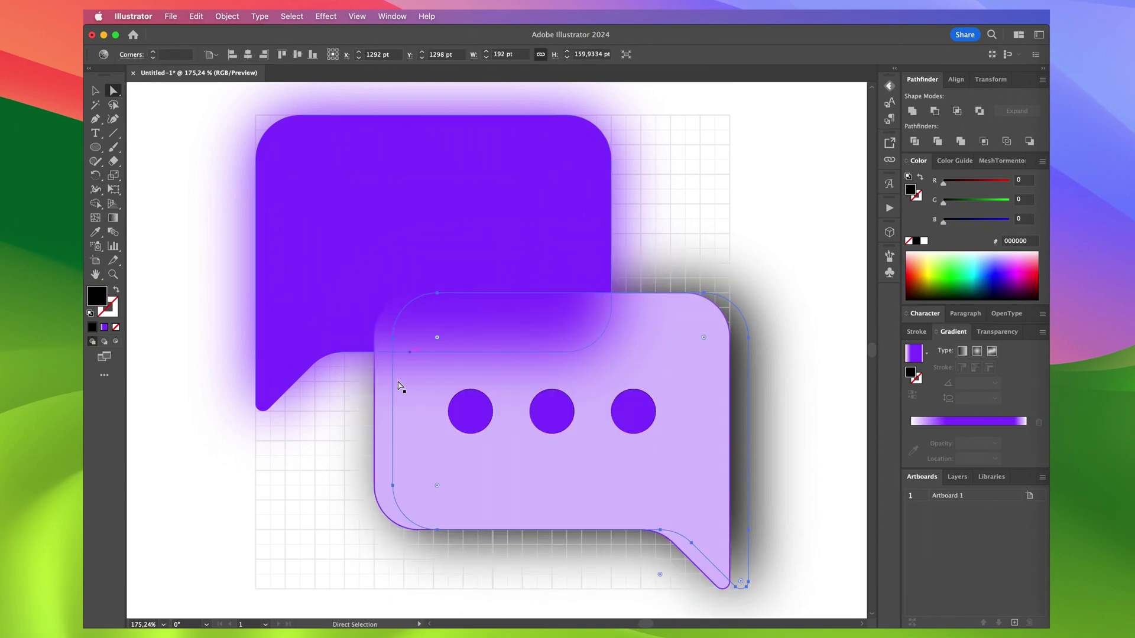
- Duplicate the light purple bubble body to the front and use it as a clipping mask for the blurred purple bubble
left_click(390, 414)
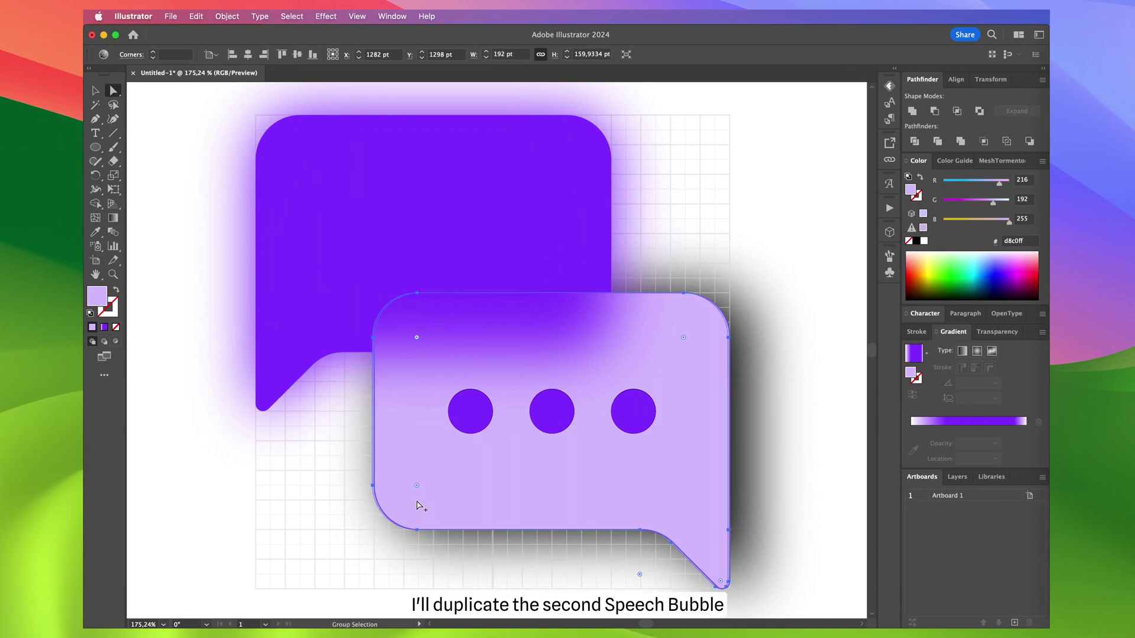
left_click(418, 506, "alt")
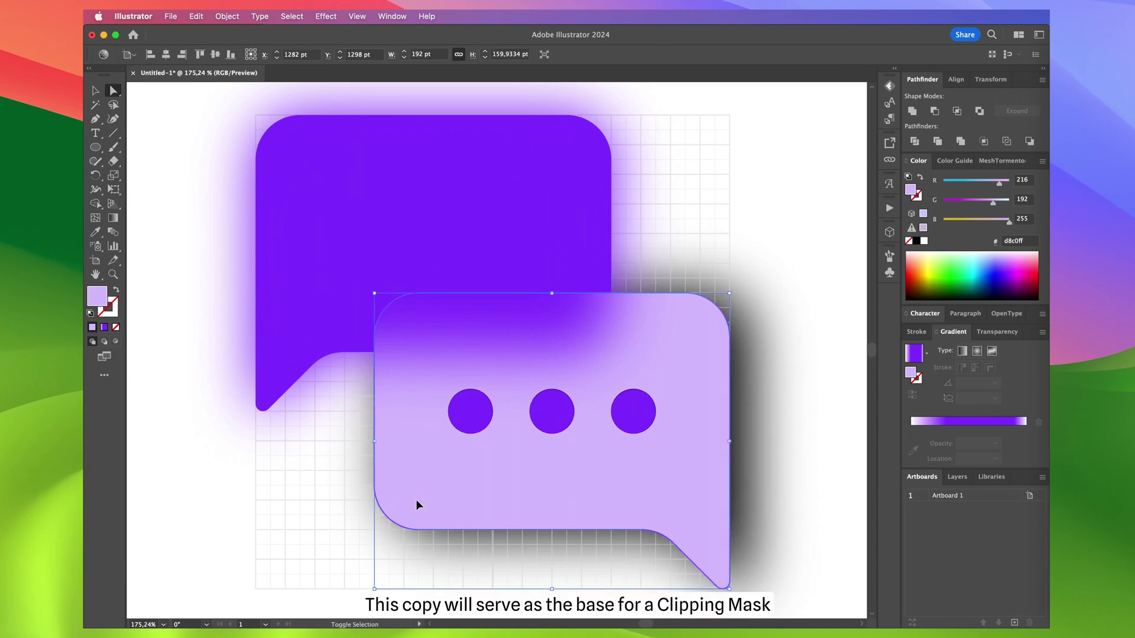
key("super+shift+]")
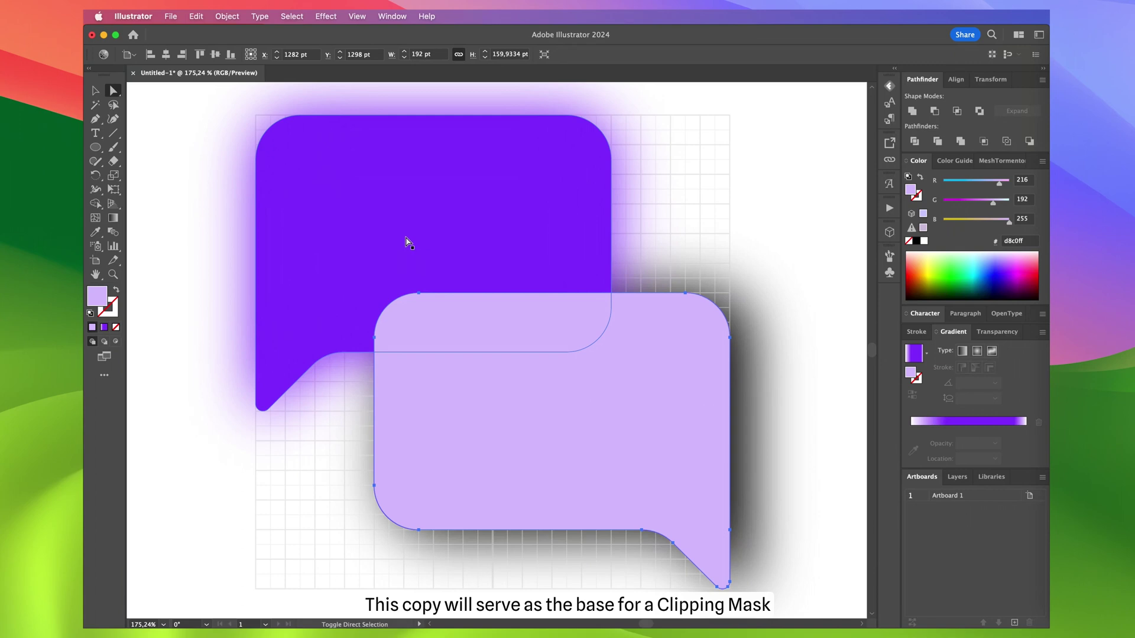
left_click(407, 242, "shift")
right_click(407, 242)
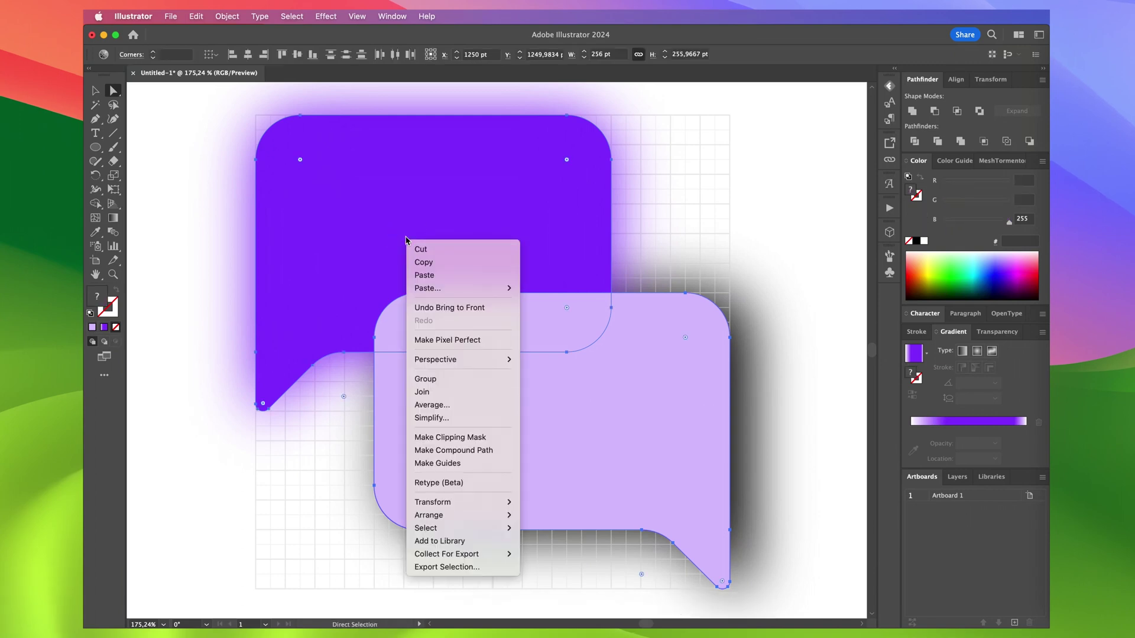
left_click(456, 437)
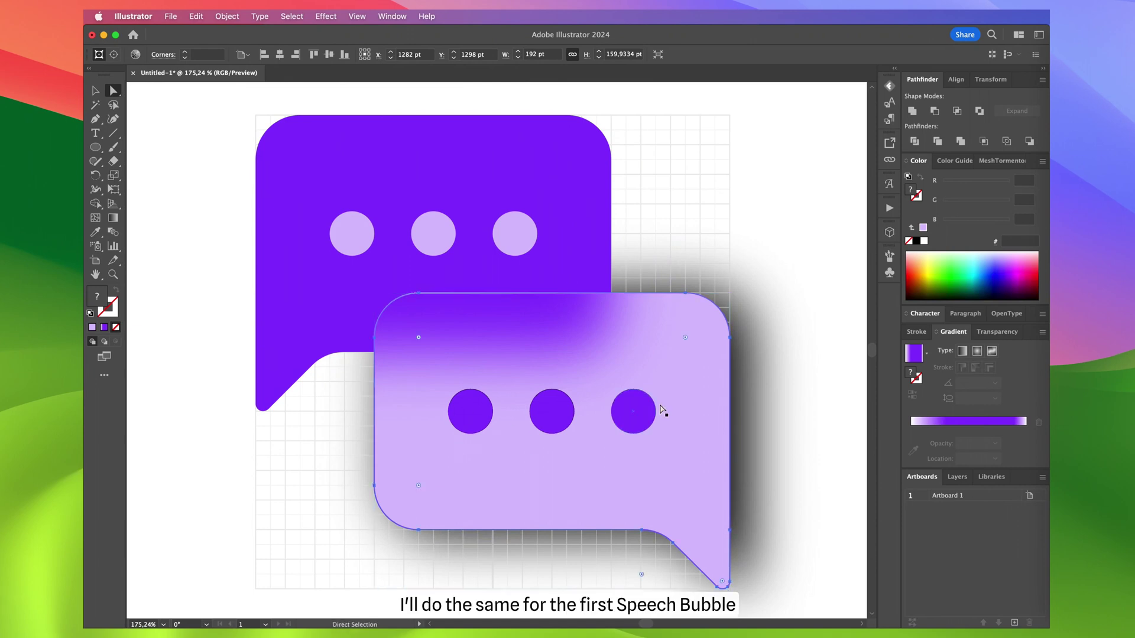
- Duplicate the dark purple bubble body in place and use the copy as a clipping mask for the blurred black bubble
left_click(589, 267)
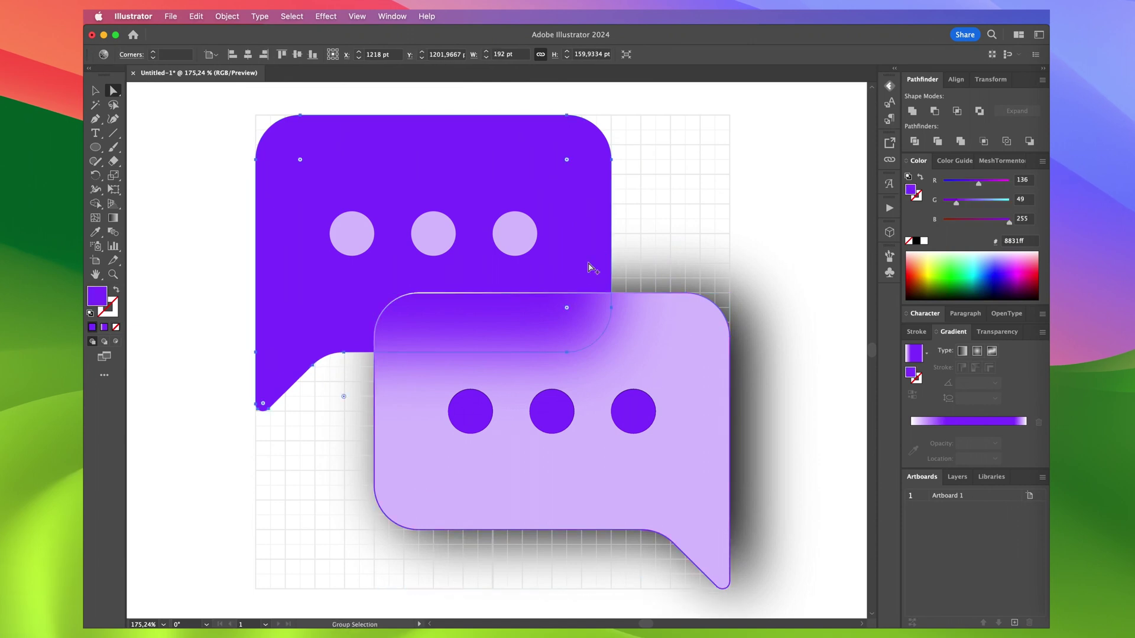
key("alt+Left")
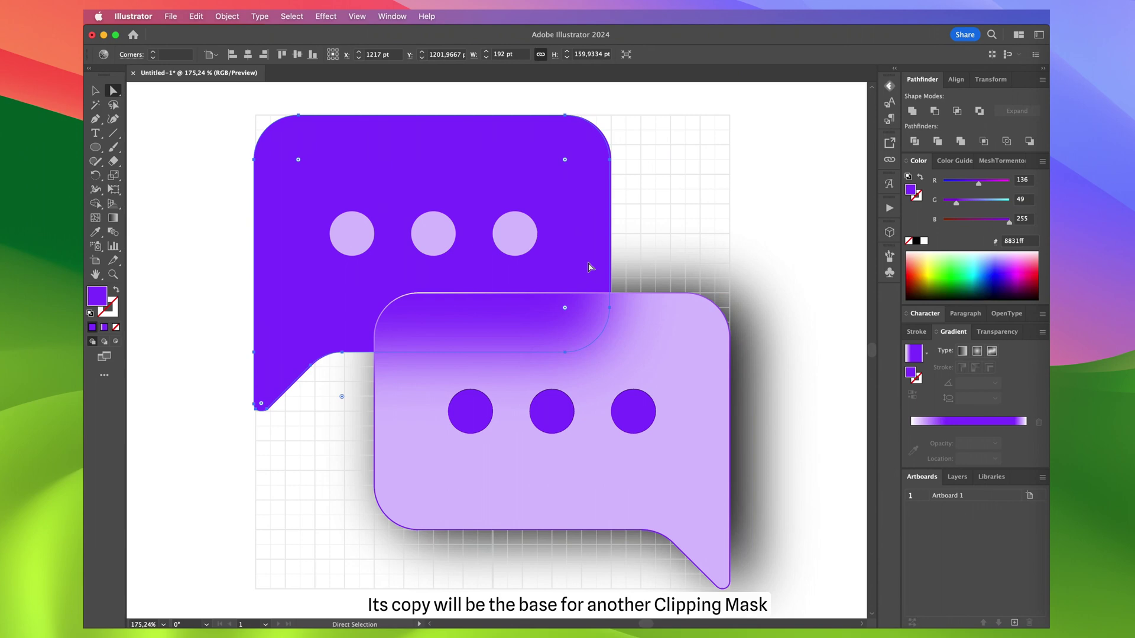
key("Right")
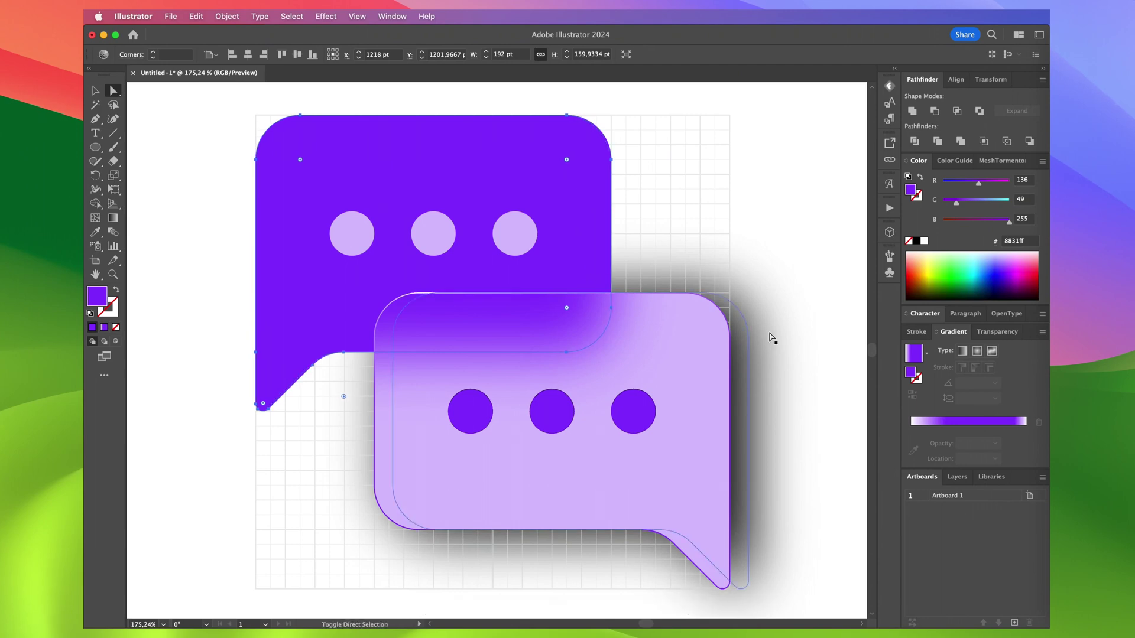
left_click(745, 353, "shift")
right_click(745, 353)
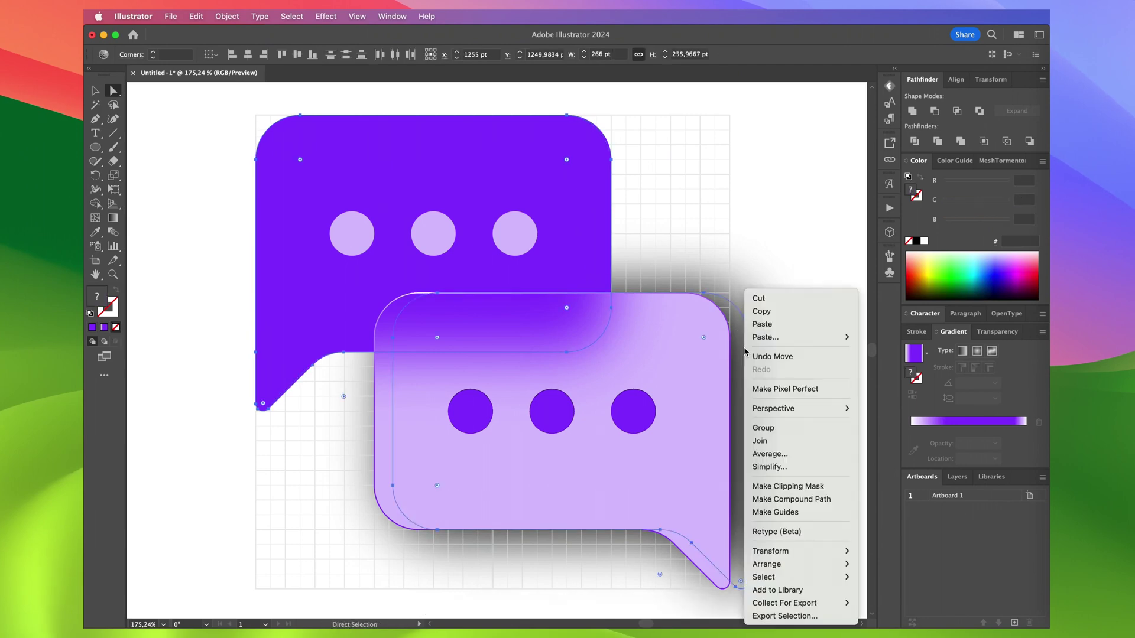
left_click(781, 486)
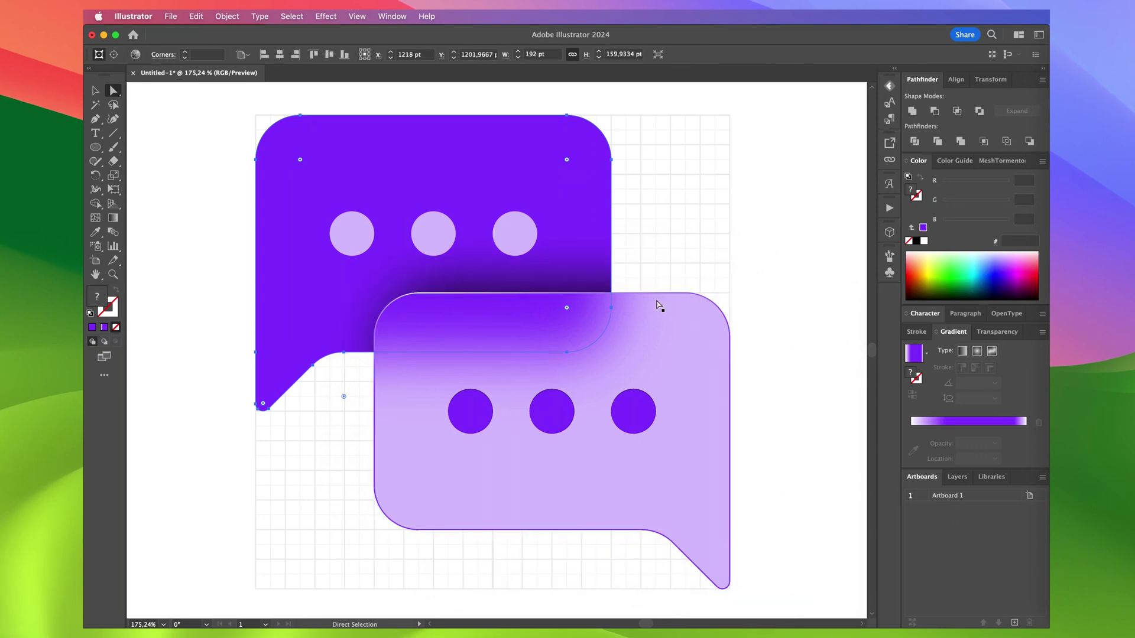
- Select the blurred black bubble inside its clipping mask and return it to its original position aligned with the light purple bubble
left_click(618, 294)
left_click(604, 295)
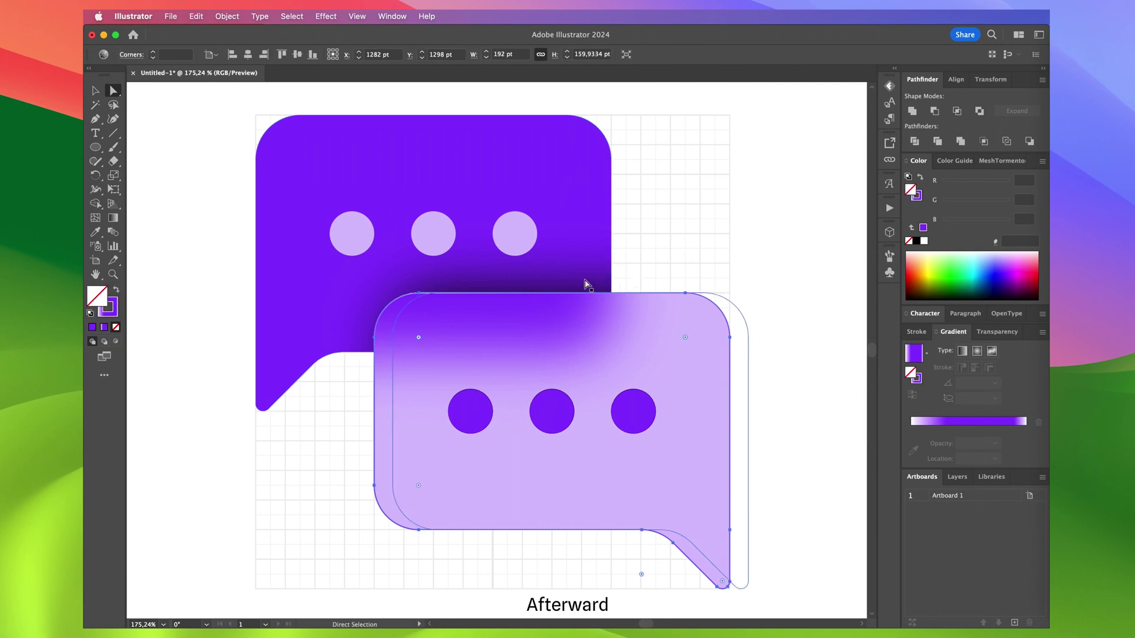
key("super+z")
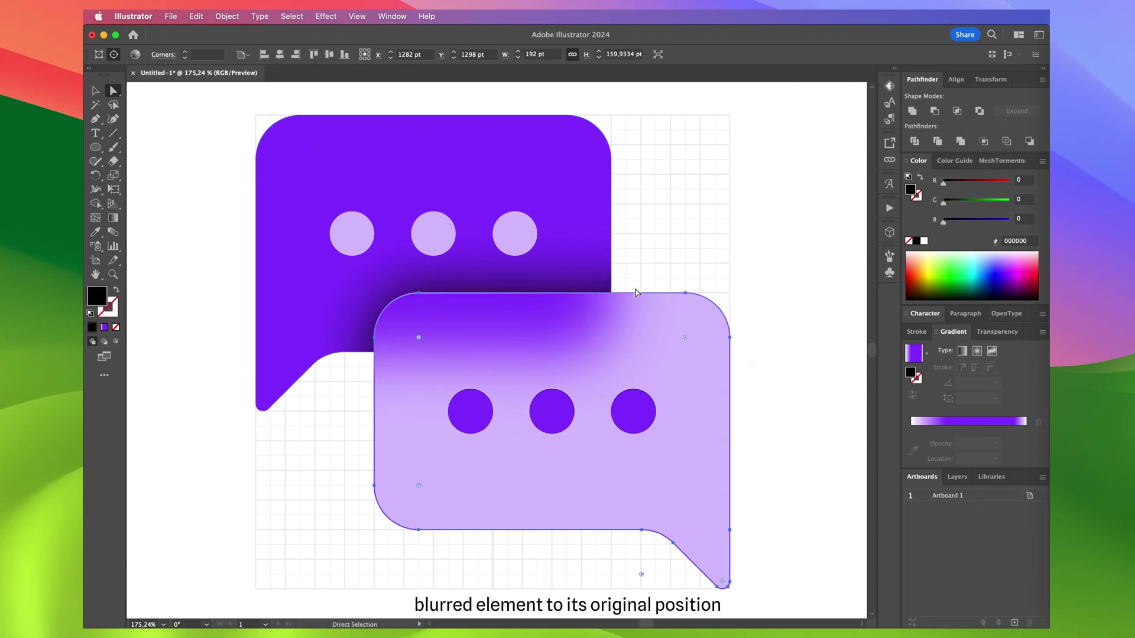
- Reduce the opacity of the blurred black shadow to 70% and deselect it
key("v")
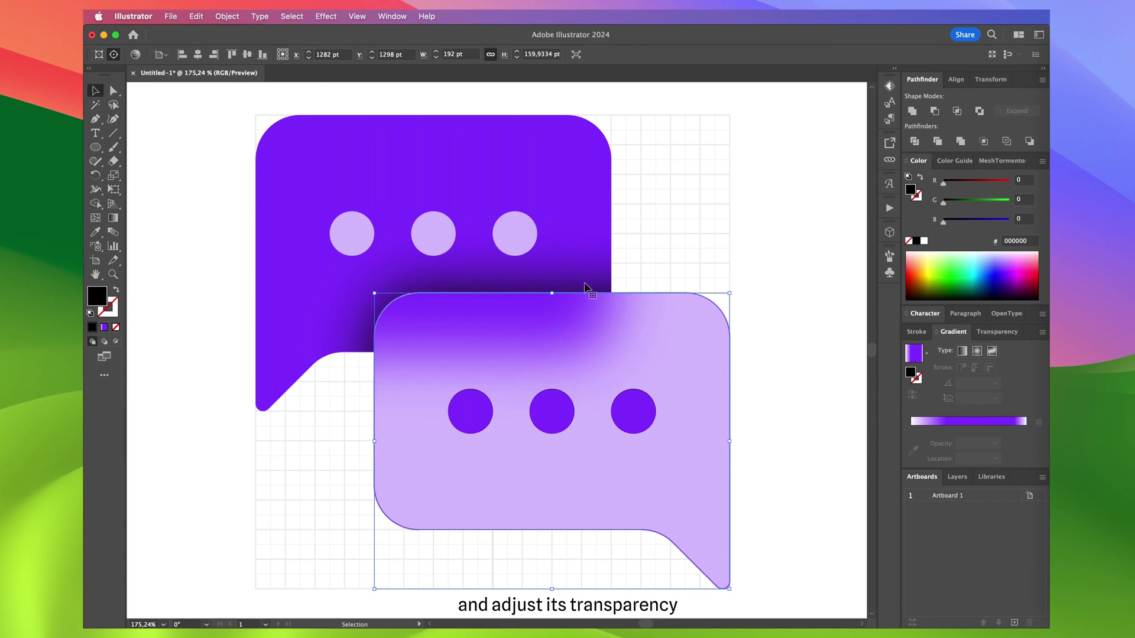
left_click(997, 332)
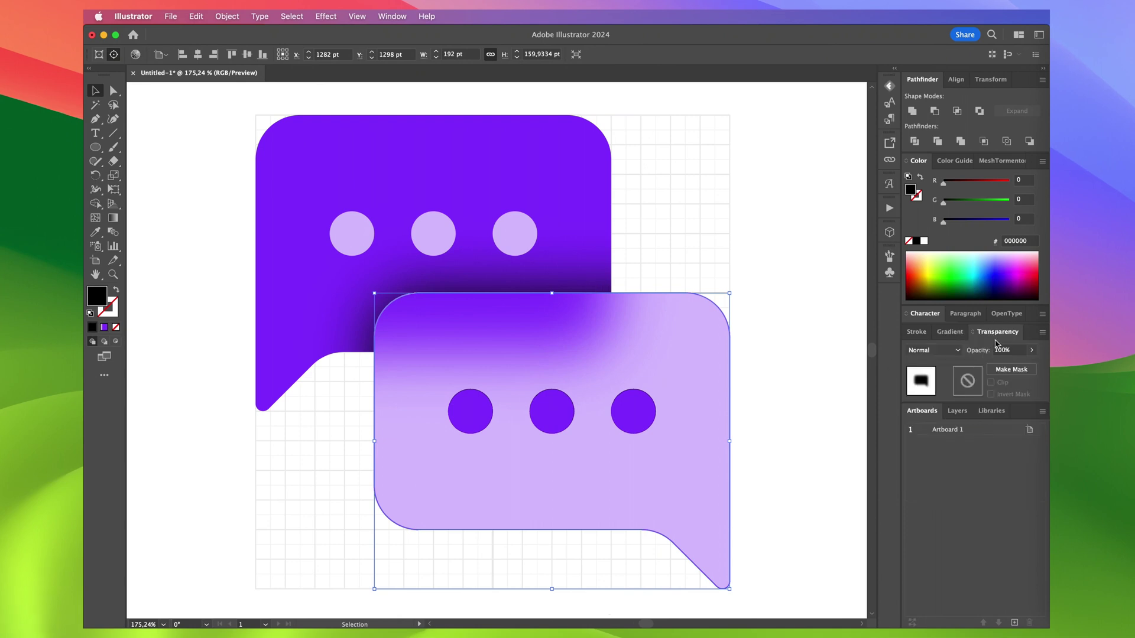
double_click(1003, 350)
type("70")
key("Return")
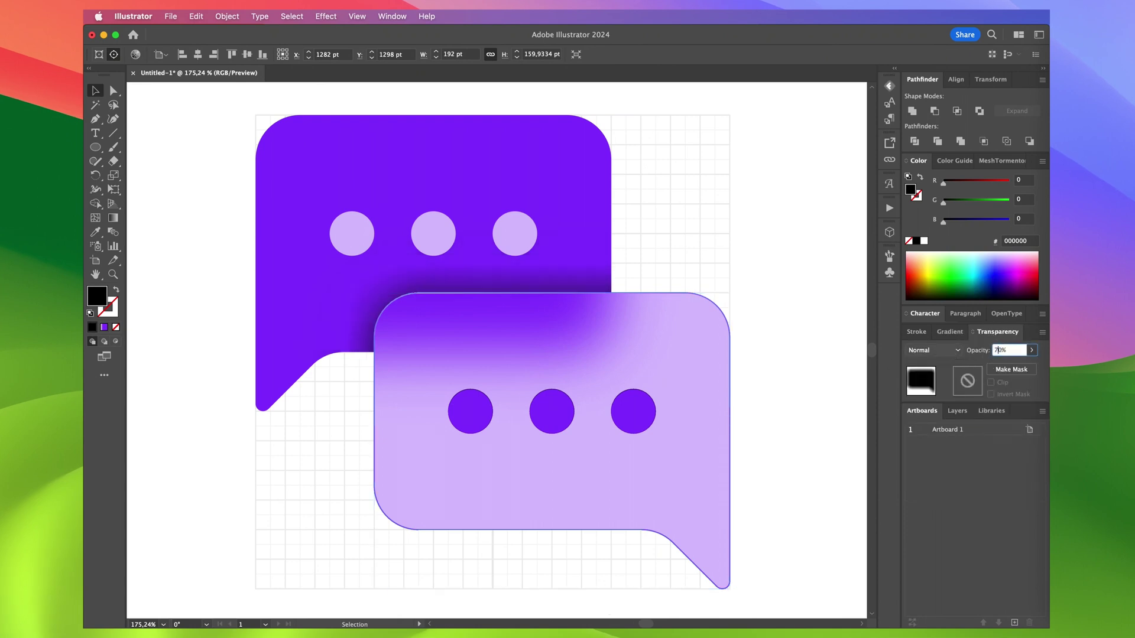
left_click(814, 322)
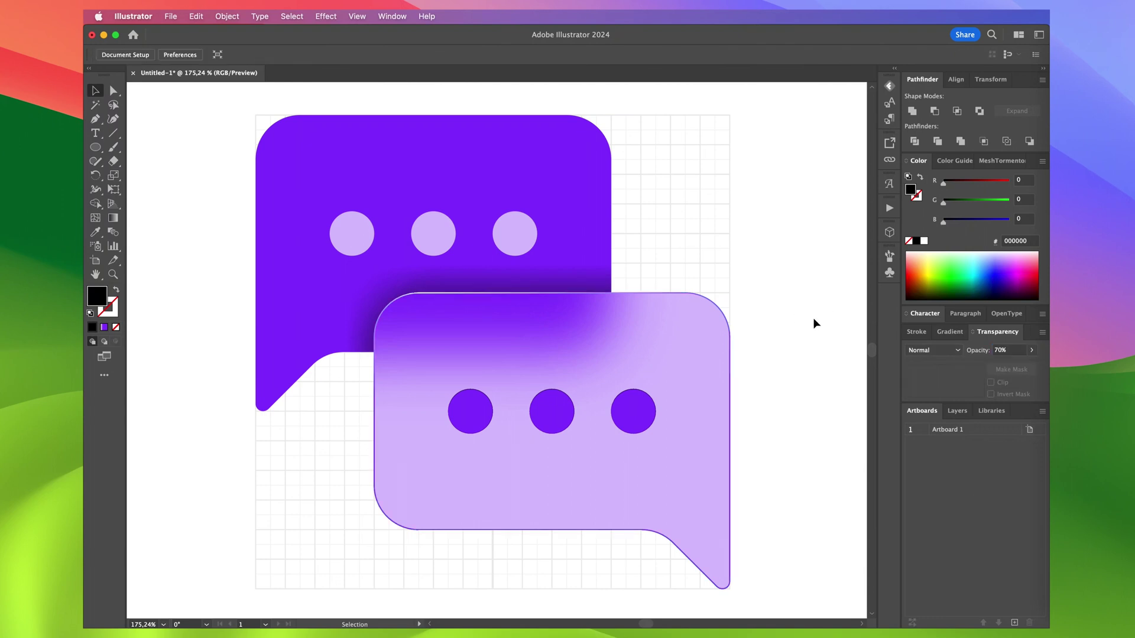
- Delete the modular grid from the artboard, keeping only the speech bubble artwork
left_click(730, 246)
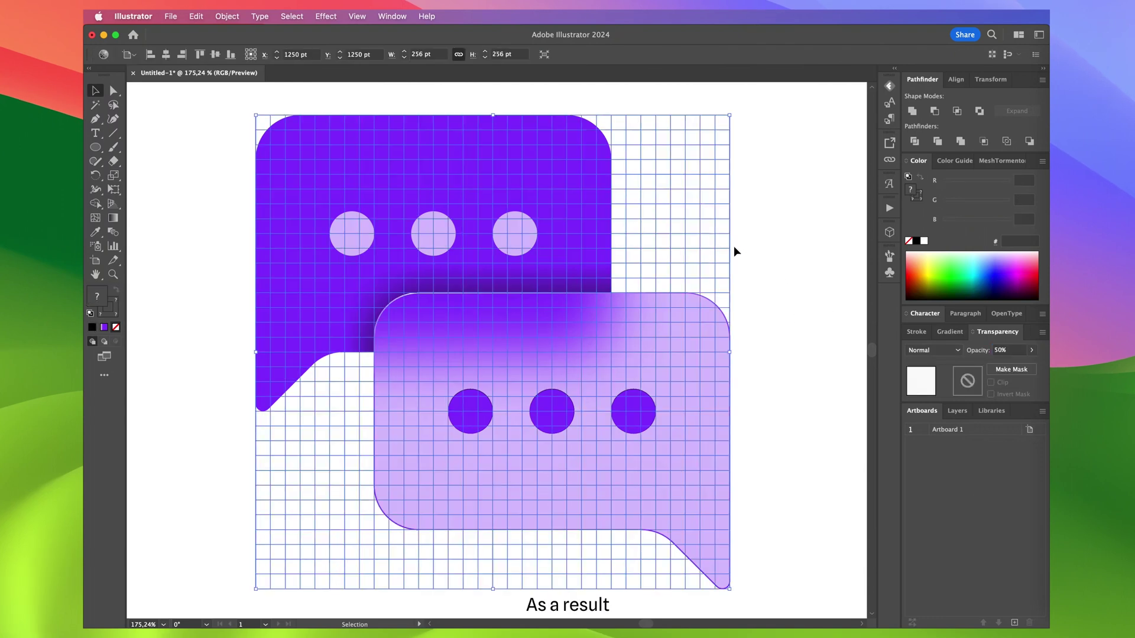
key("Delete")
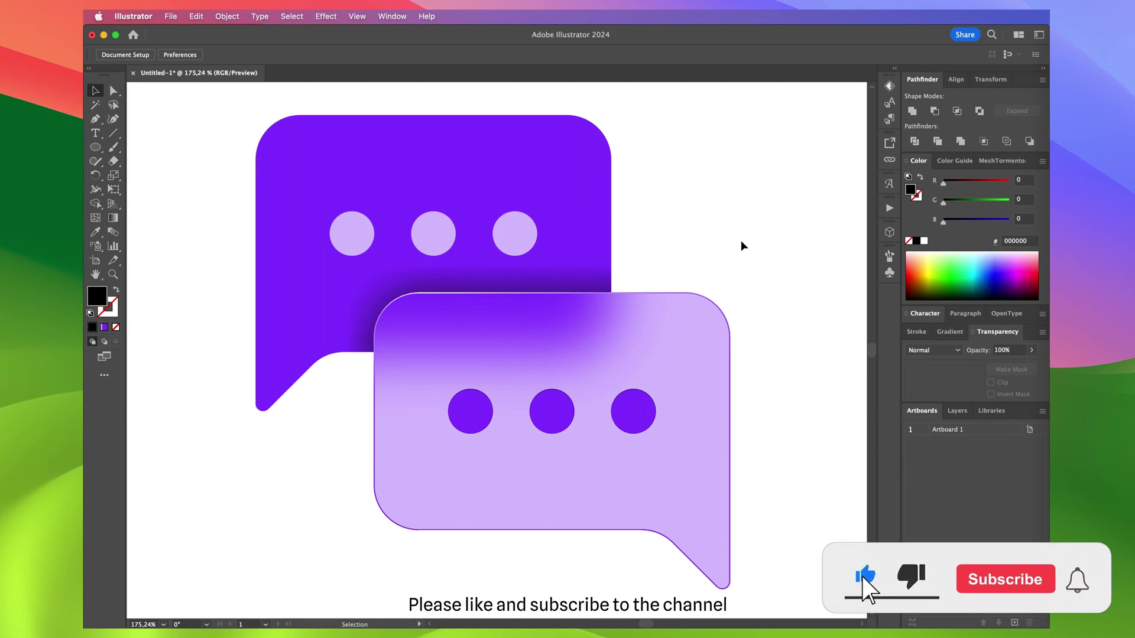
key("super+0")
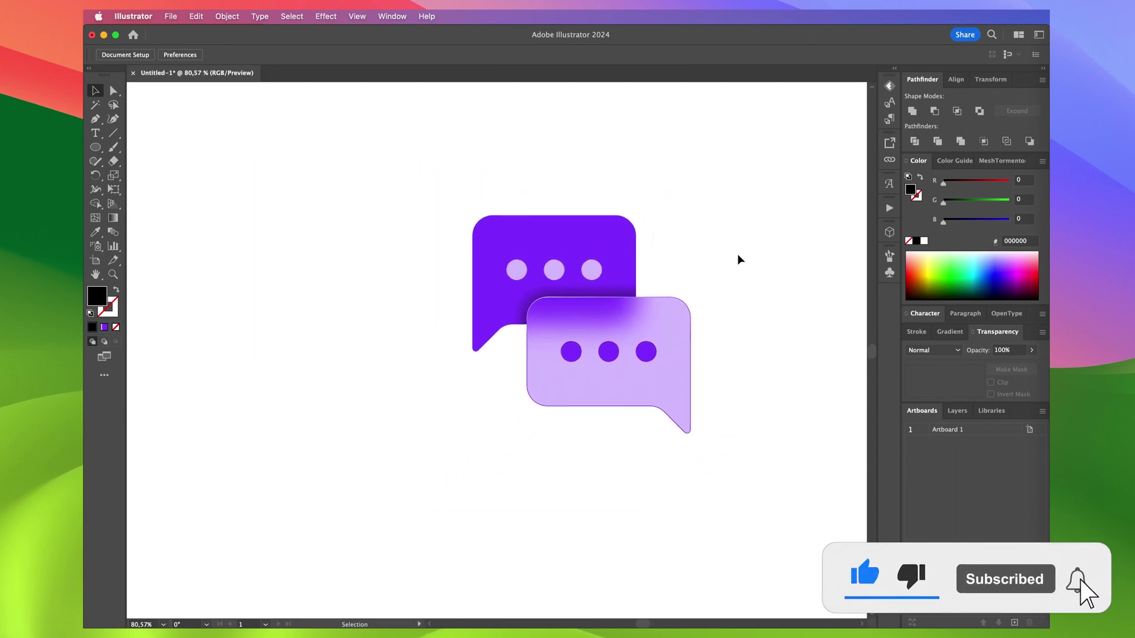